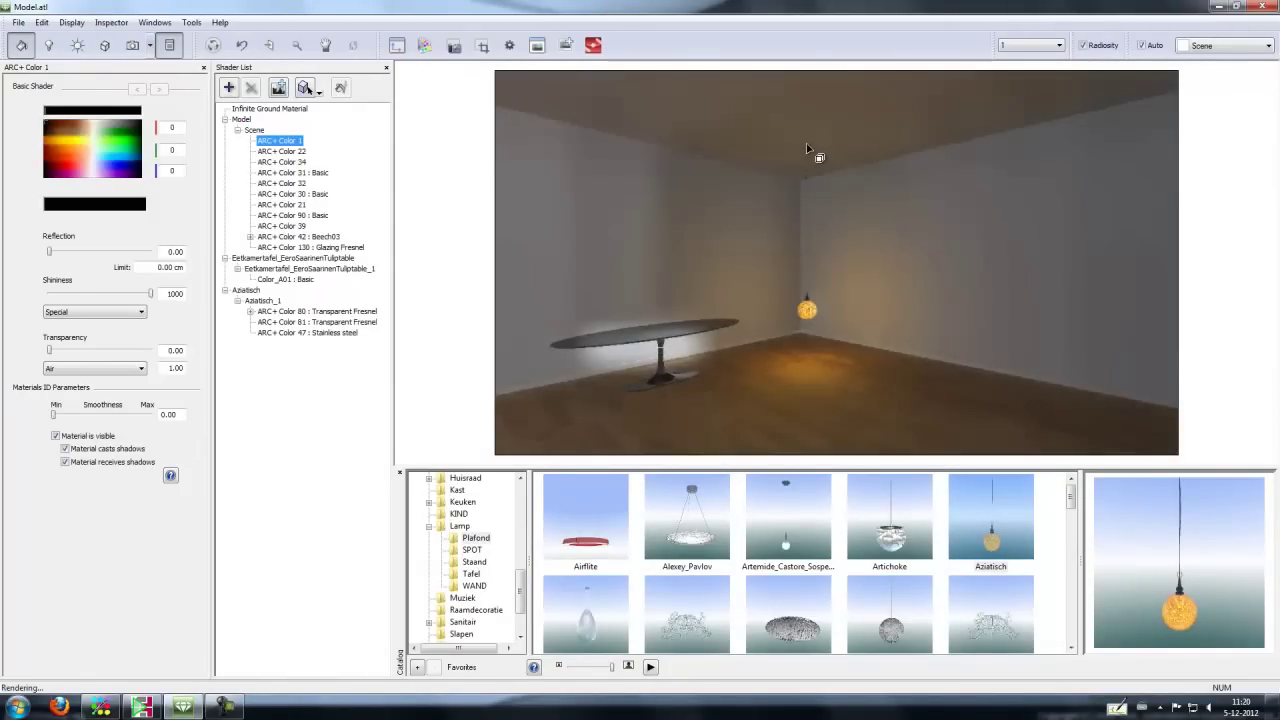
Step: Raise the Aziatisch pendant lamp to a Z position of about 357.19 cm using the front 2D view
{"action": "left_click", "coordinate": [397, 45]}
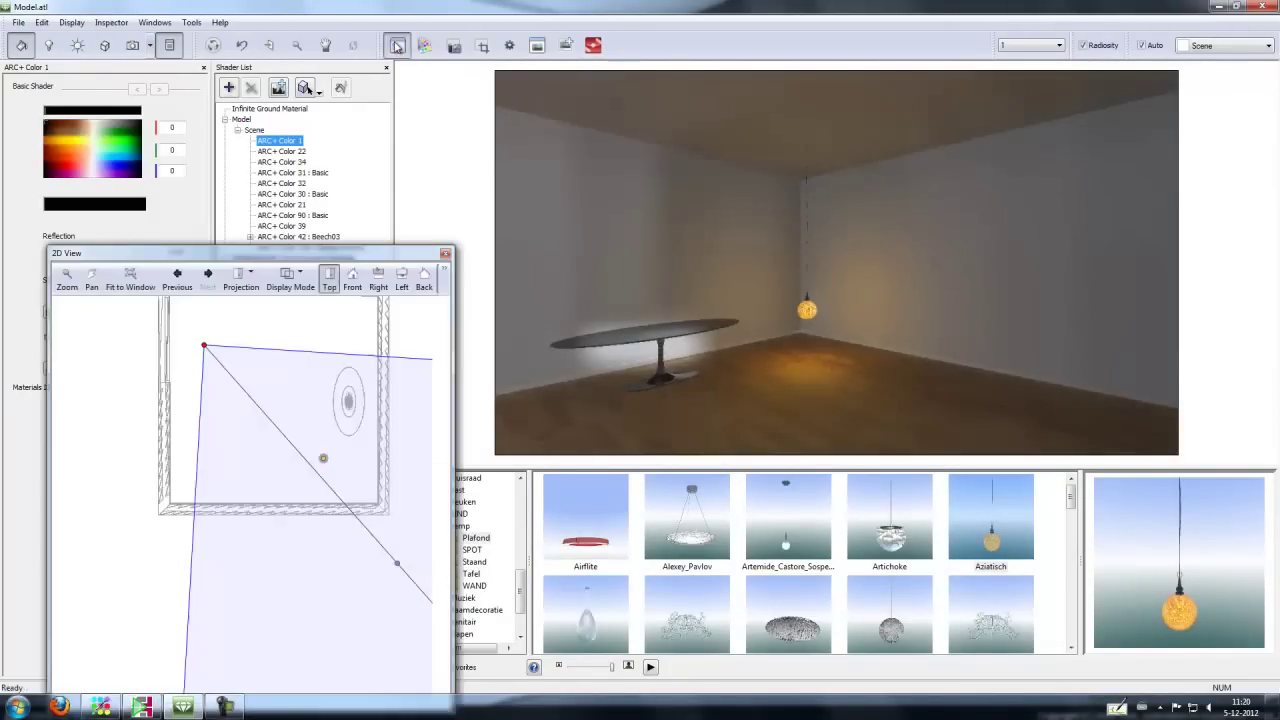
{"action": "left_click", "coordinate": [352, 280]}
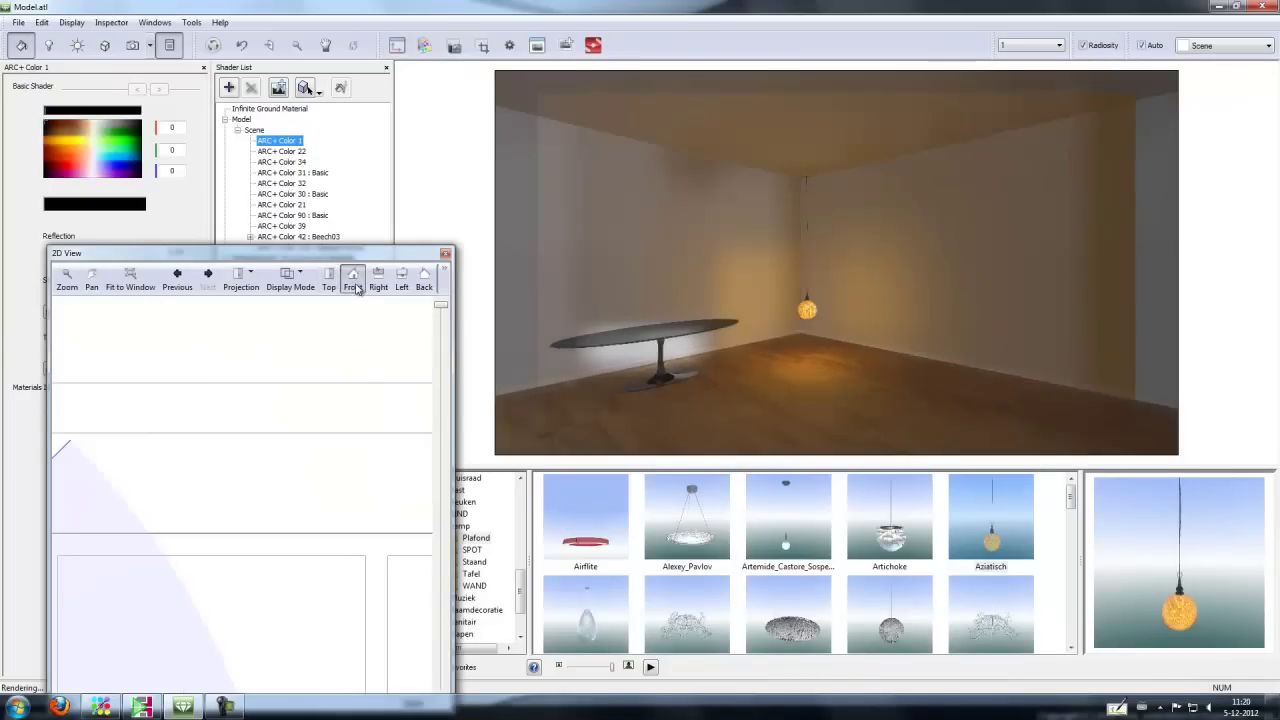
{"action": "scroll", "coordinate": [357, 397], "scroll_direction": "down", "scroll_amount": 3}
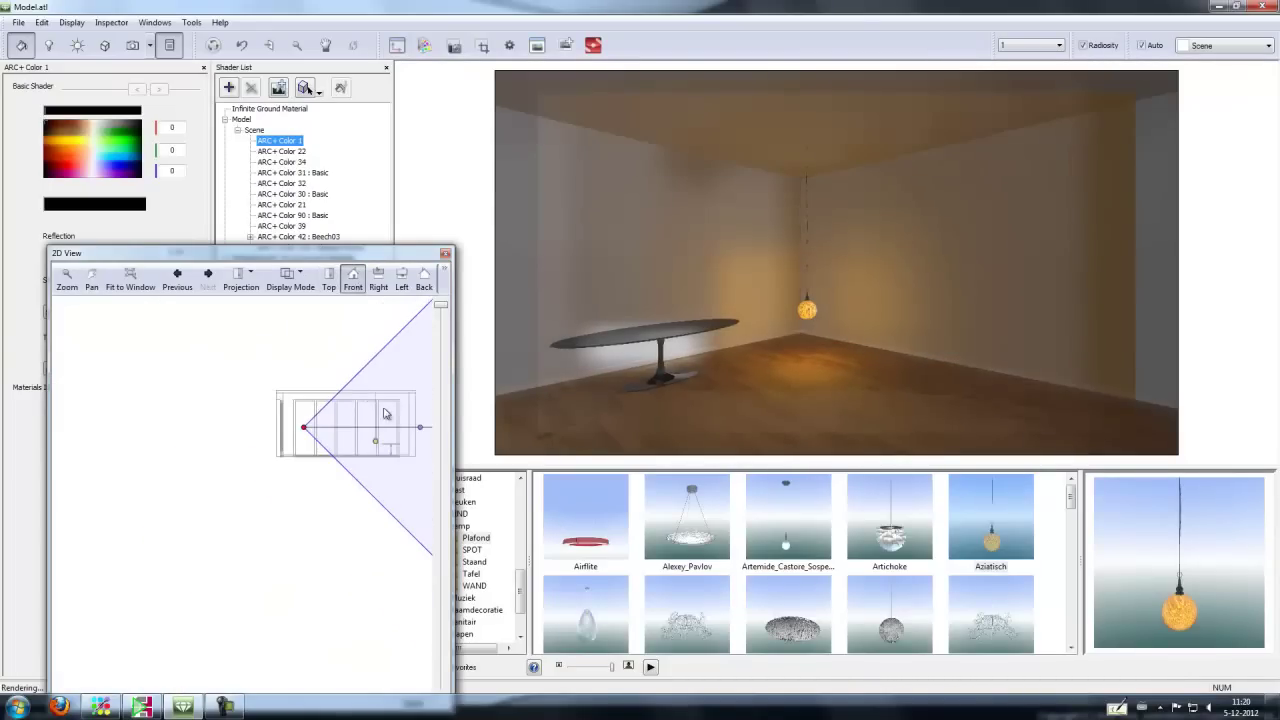
{"action": "scroll", "coordinate": [400, 413], "scroll_direction": "up", "scroll_amount": 2}
{"action": "left_click", "coordinate": [110, 47]}
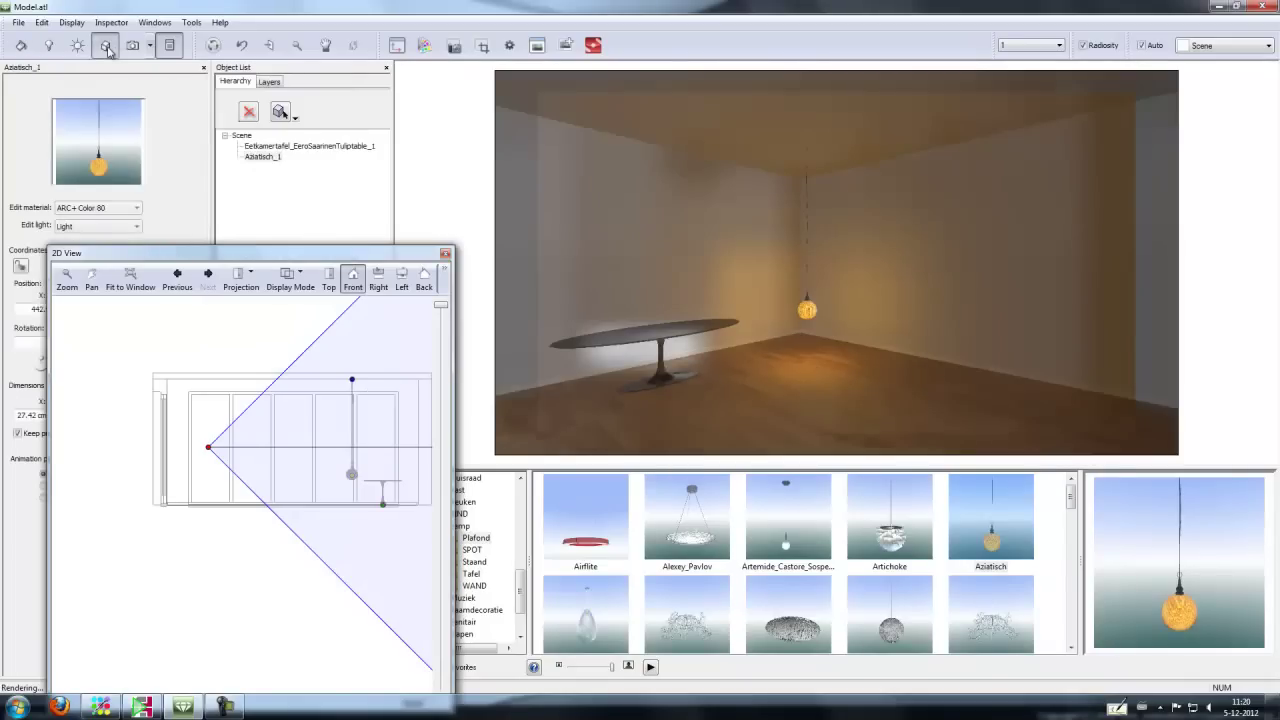
{"action": "mouse_move", "coordinate": [352, 380]}
{"action": "left_mouse_down"}
{"action": "mouse_move", "coordinate": [355, 361]}
{"action": "mouse_move", "coordinate": [354, 373]}
{"action": "left_mouse_up"}
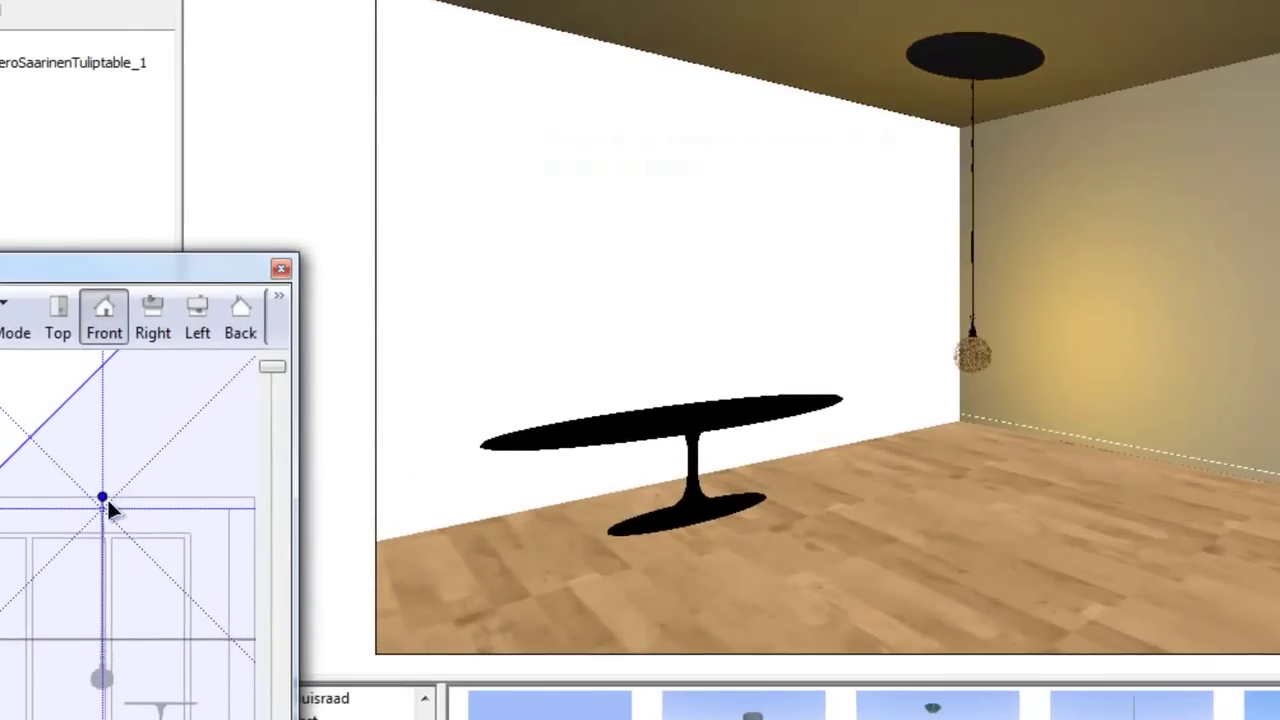
{"action": "left_click_drag", "start_coordinate": [107, 497], "coordinate": [114, 464]}
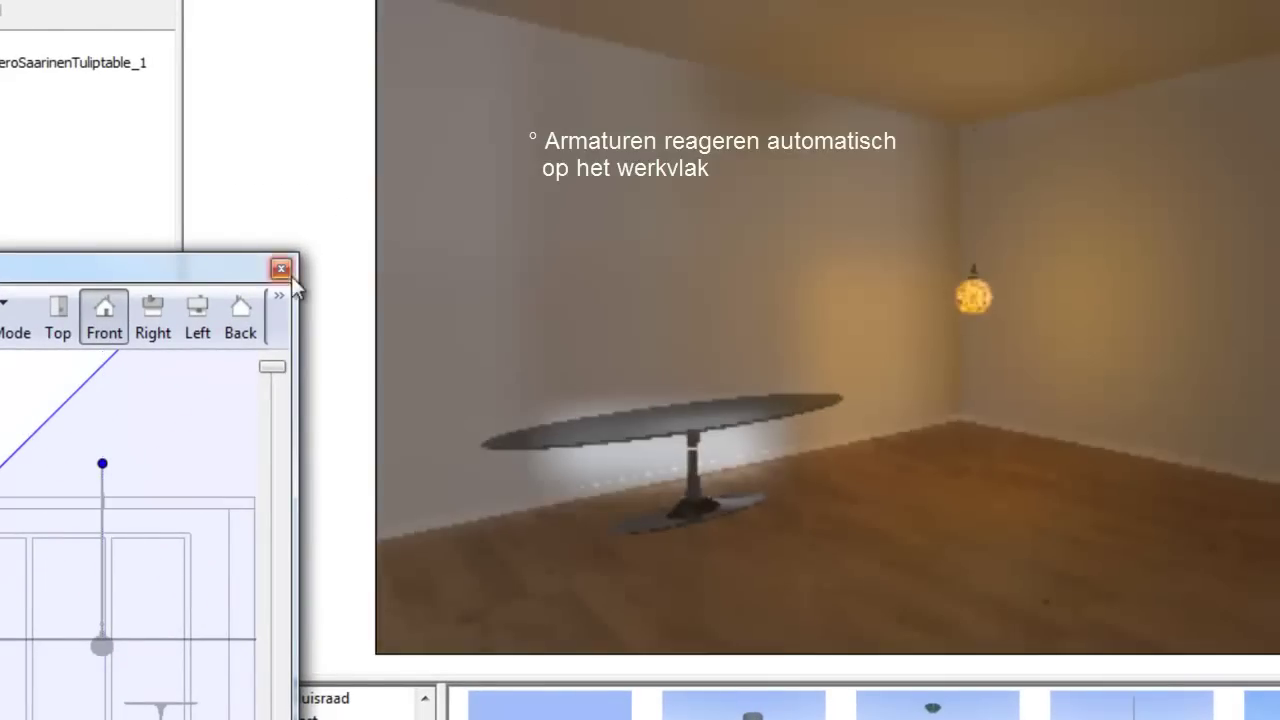
{"action": "left_click", "coordinate": [282, 269]}
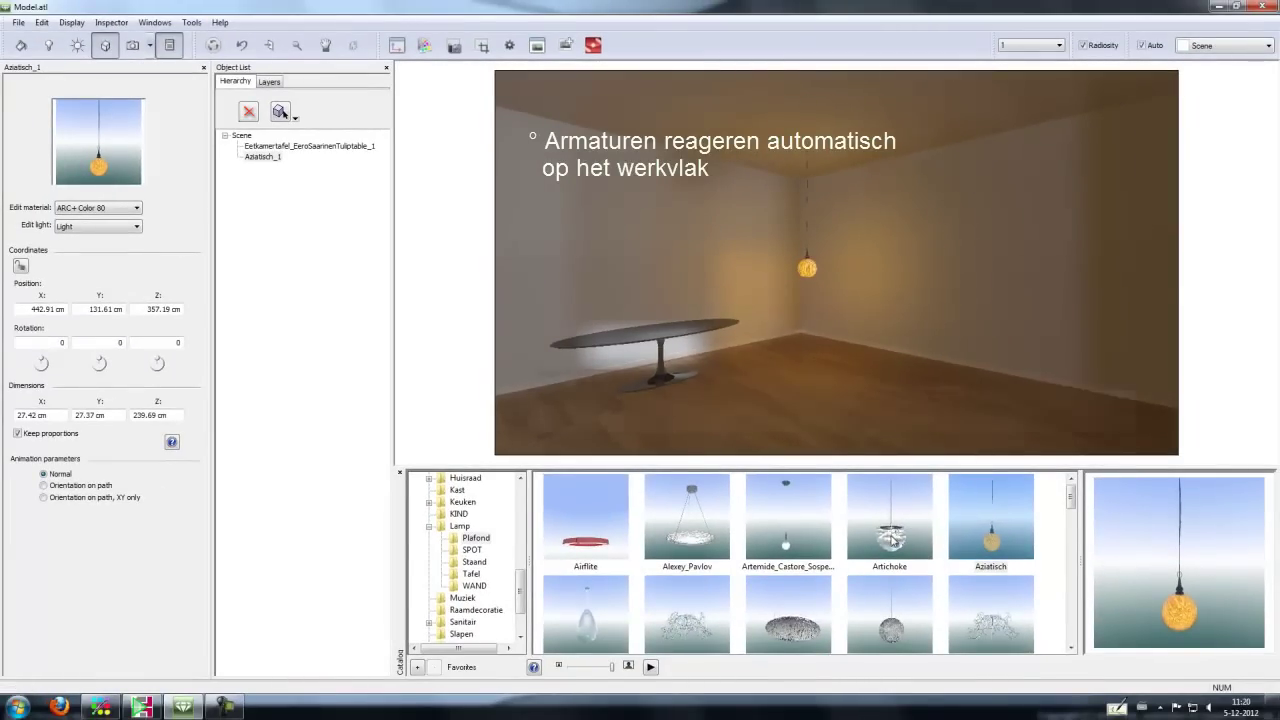
Step: Add the Artichoke and Soffito ceiling lamps from the catalogue to the room's ceiling
{"action": "left_click_drag", "start_coordinate": [890, 535], "coordinate": [892, 512]}
{"action": "left_click_drag", "start_coordinate": [838, 146], "coordinate": [841, 145]}
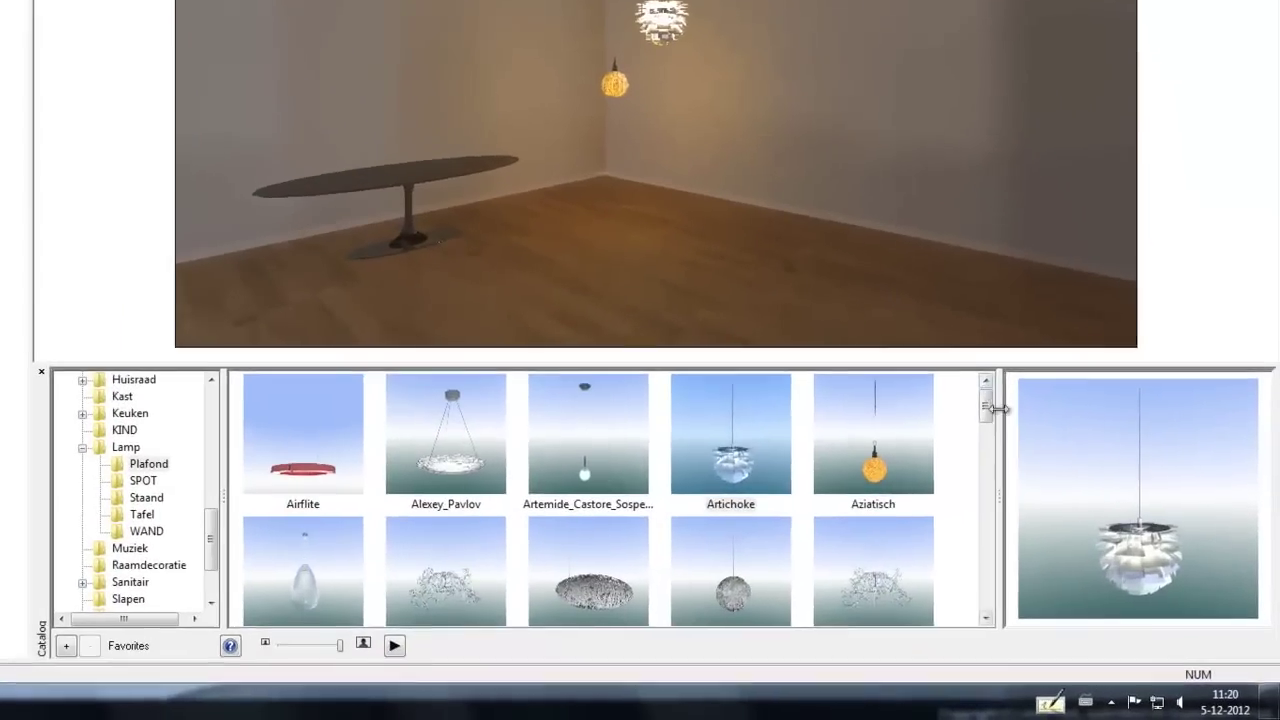
{"action": "left_click_drag", "start_coordinate": [987, 405], "coordinate": [982, 562]}
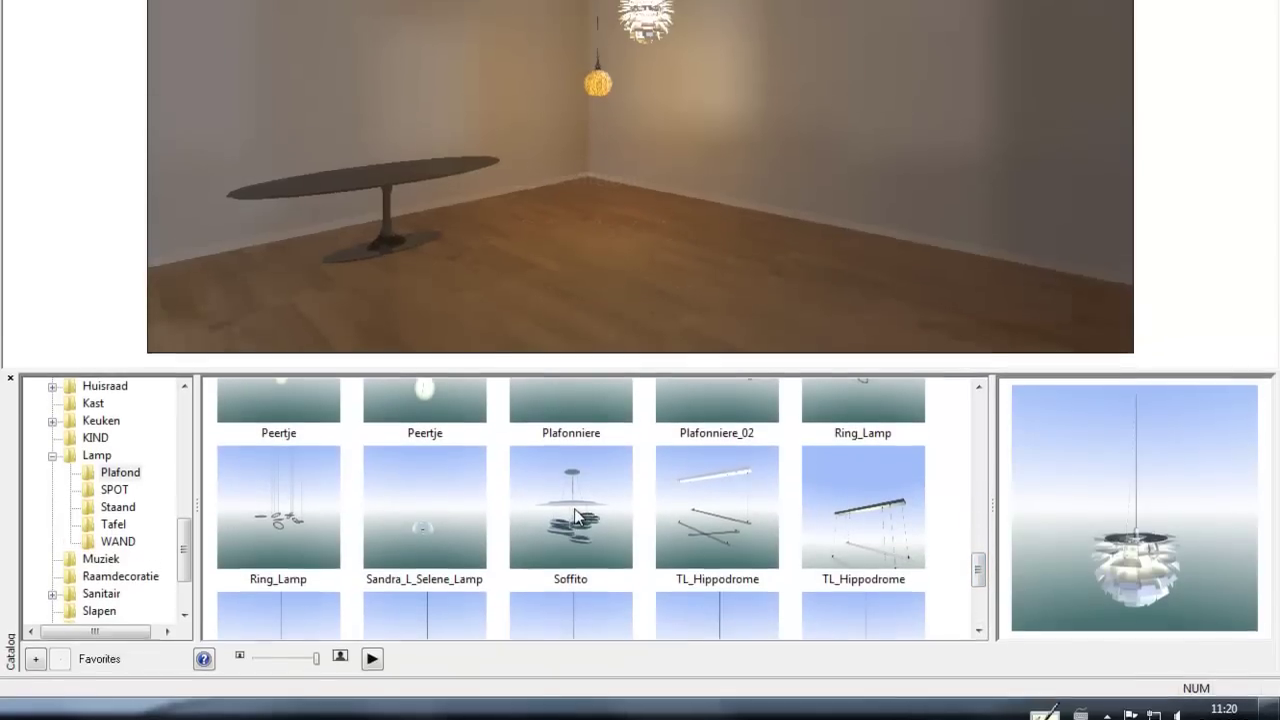
{"action": "left_click_drag", "start_coordinate": [575, 516], "coordinate": [572, 166]}
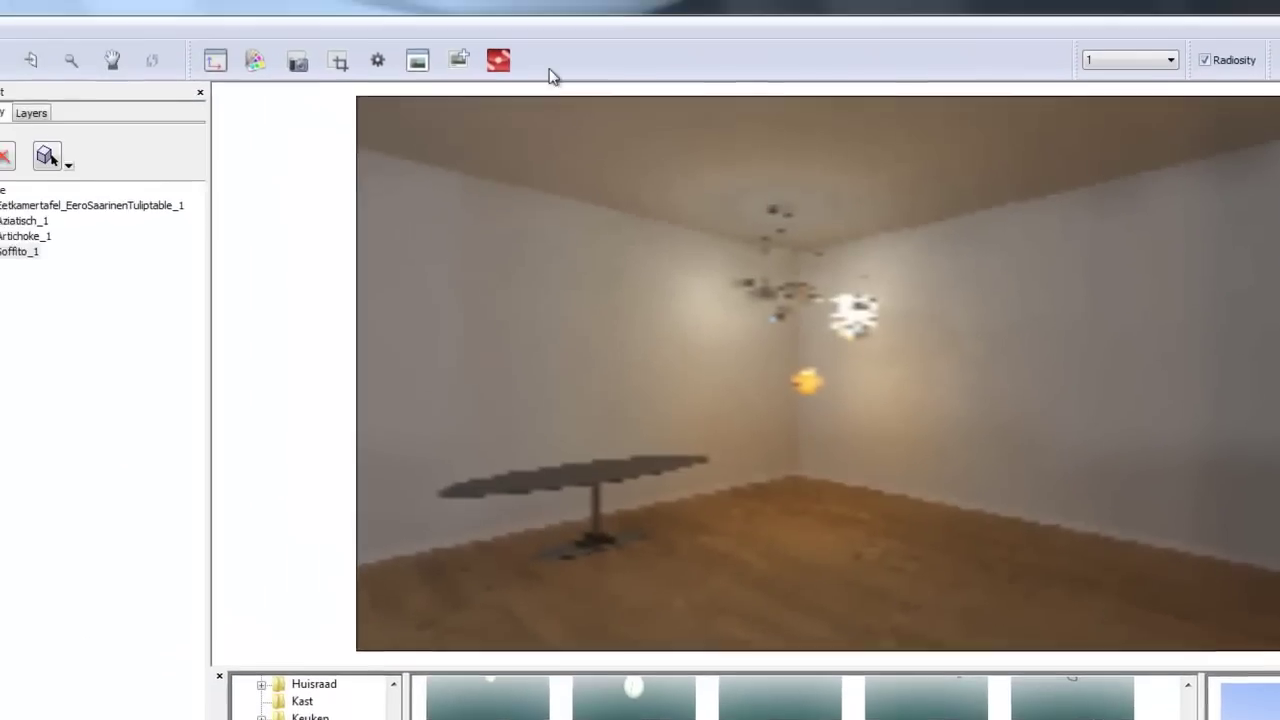
Step: Reposition the Soffito lamp in the top 2D view to about X 474.84 cm, Y 165.17 cm
{"action": "left_click", "coordinate": [216, 60]}
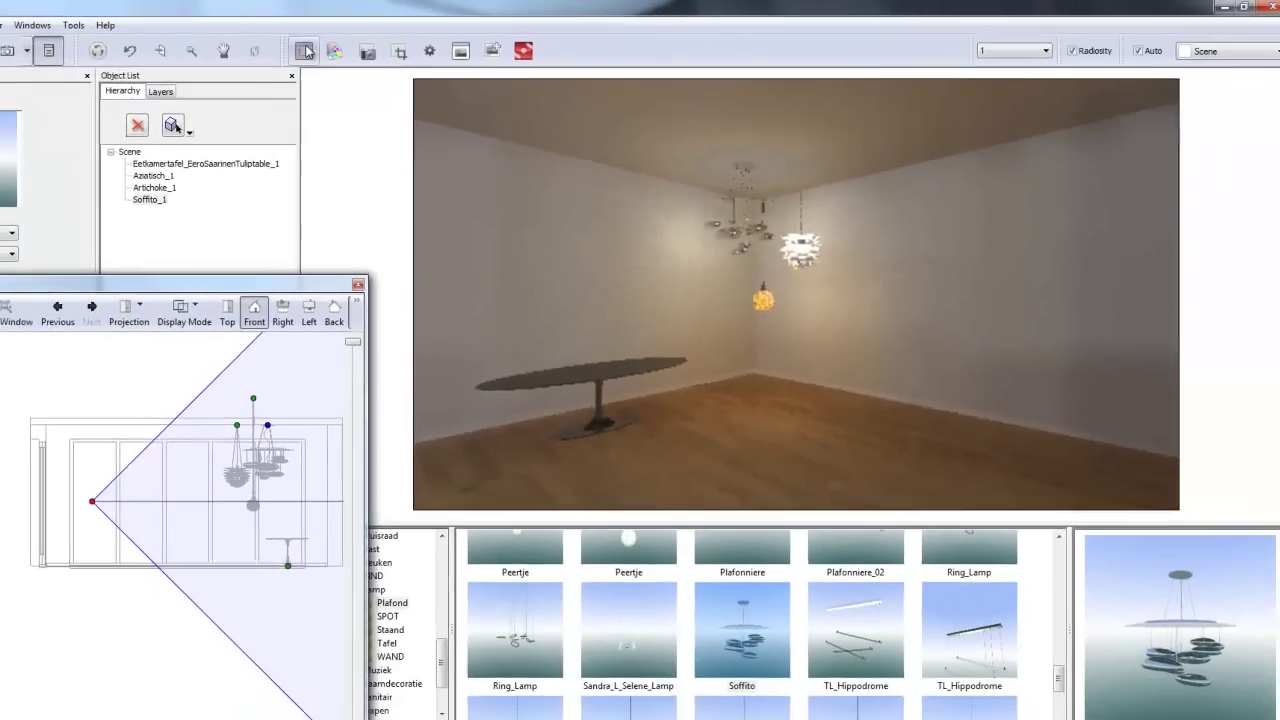
{"action": "left_click", "coordinate": [231, 316]}
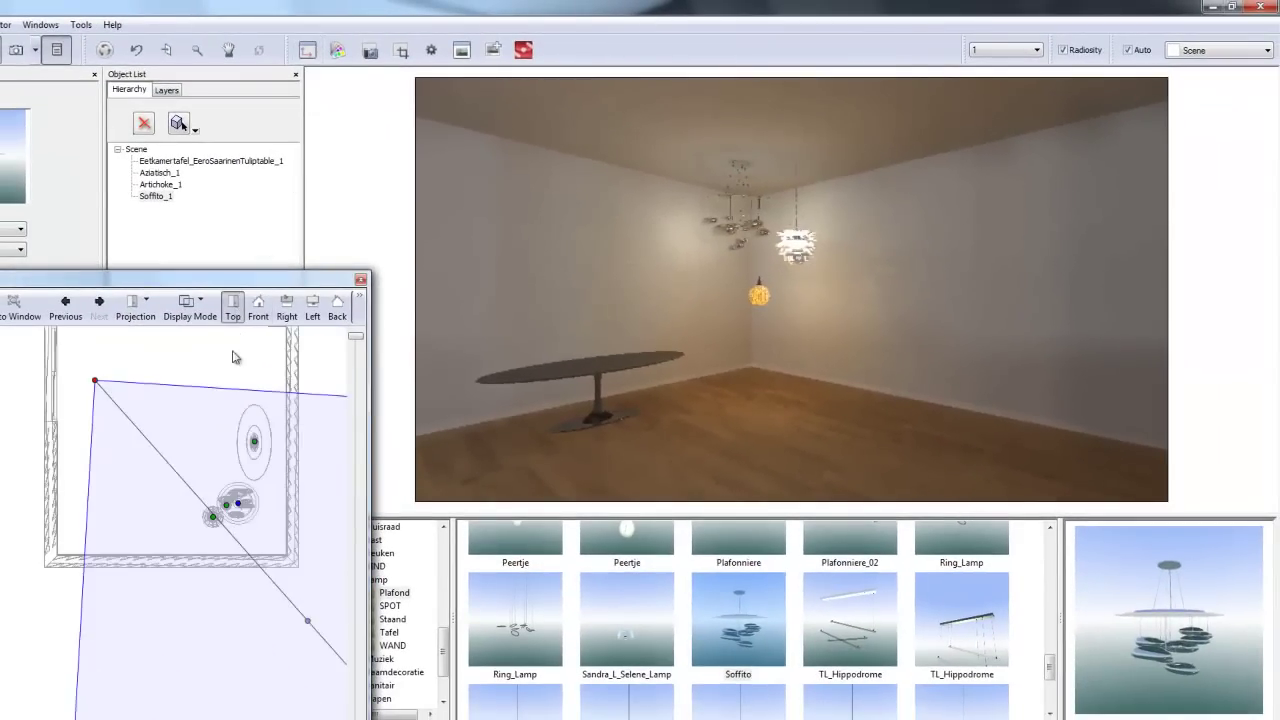
{"action": "left_click_drag", "start_coordinate": [238, 505], "coordinate": [240, 496]}
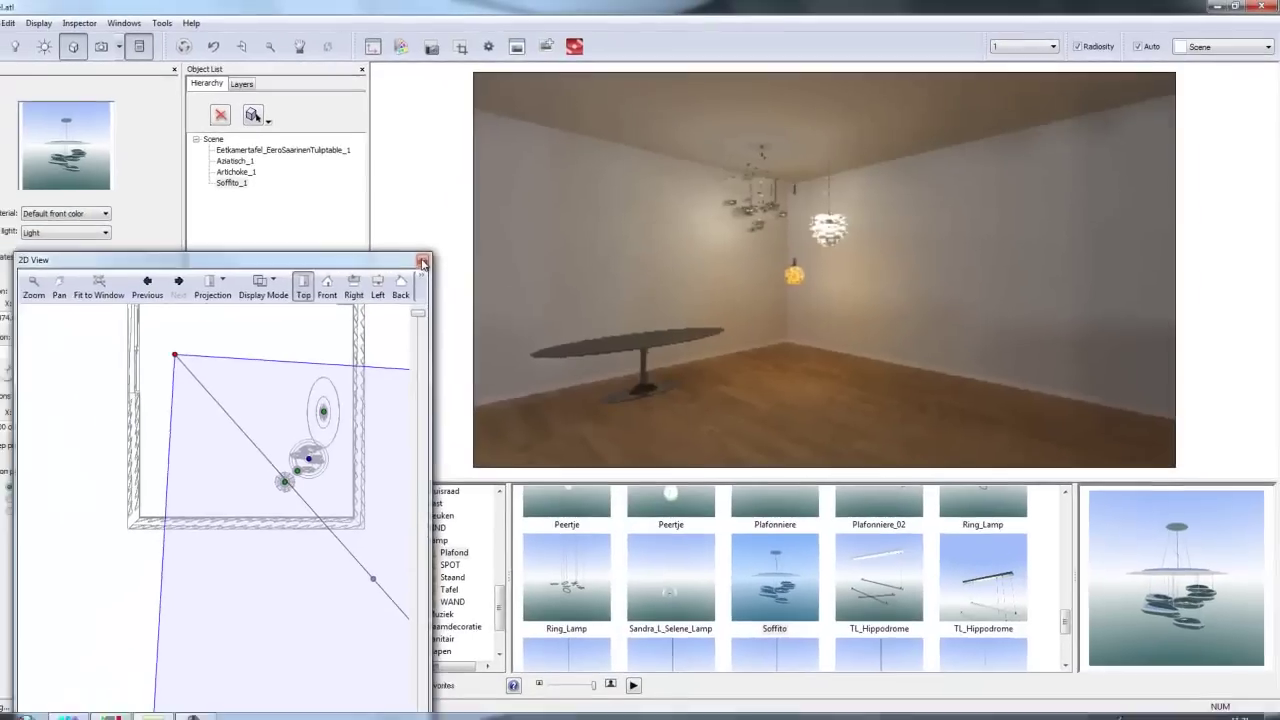
{"action": "left_click", "coordinate": [365, 280]}
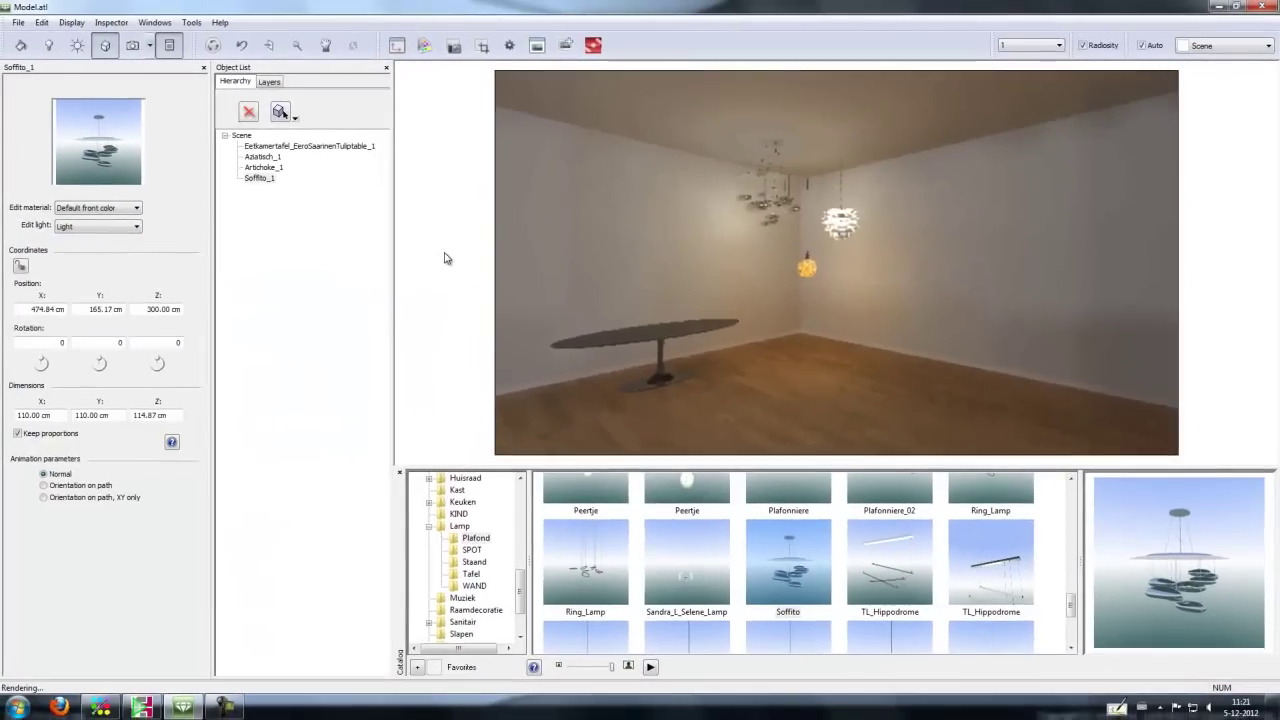
Step: Add the Spot_3 fixture from the SPOT catalogue to the ceiling and shift it in the top 2D view to about X 317 cm
{"action": "left_click", "coordinate": [470, 550]}
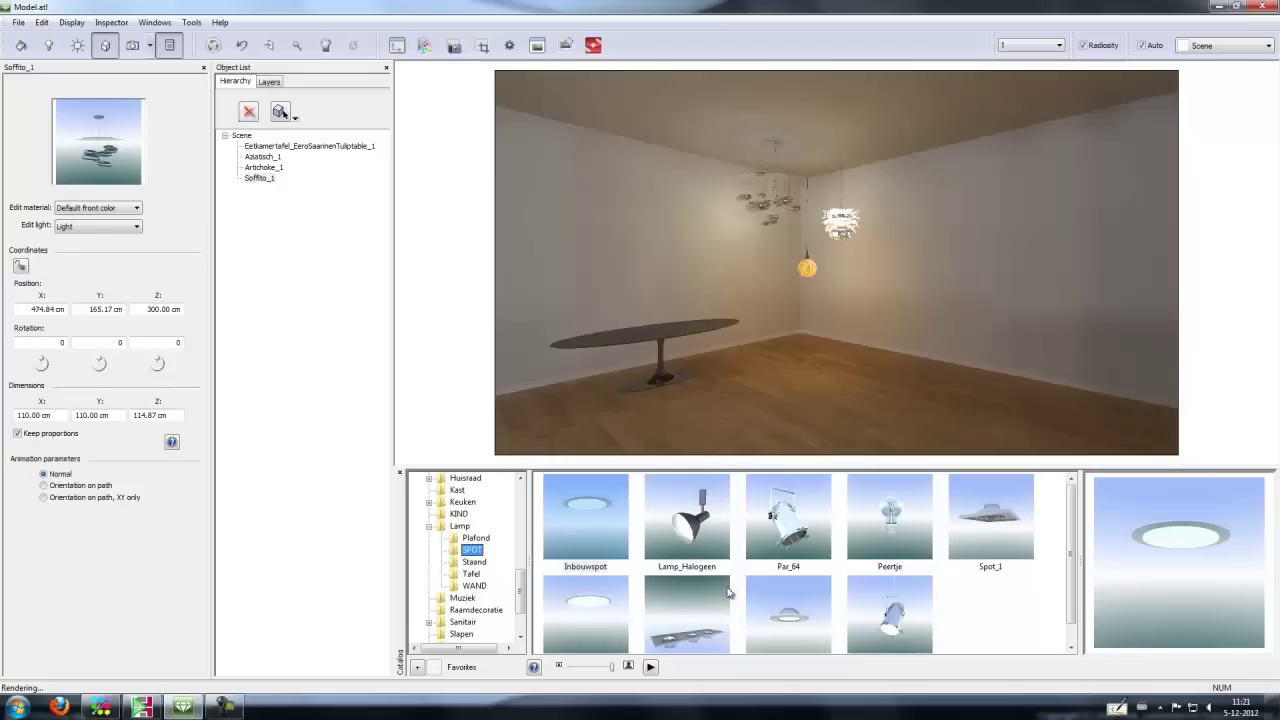
{"action": "left_click_drag", "start_coordinate": [720, 605], "coordinate": [876, 119]}
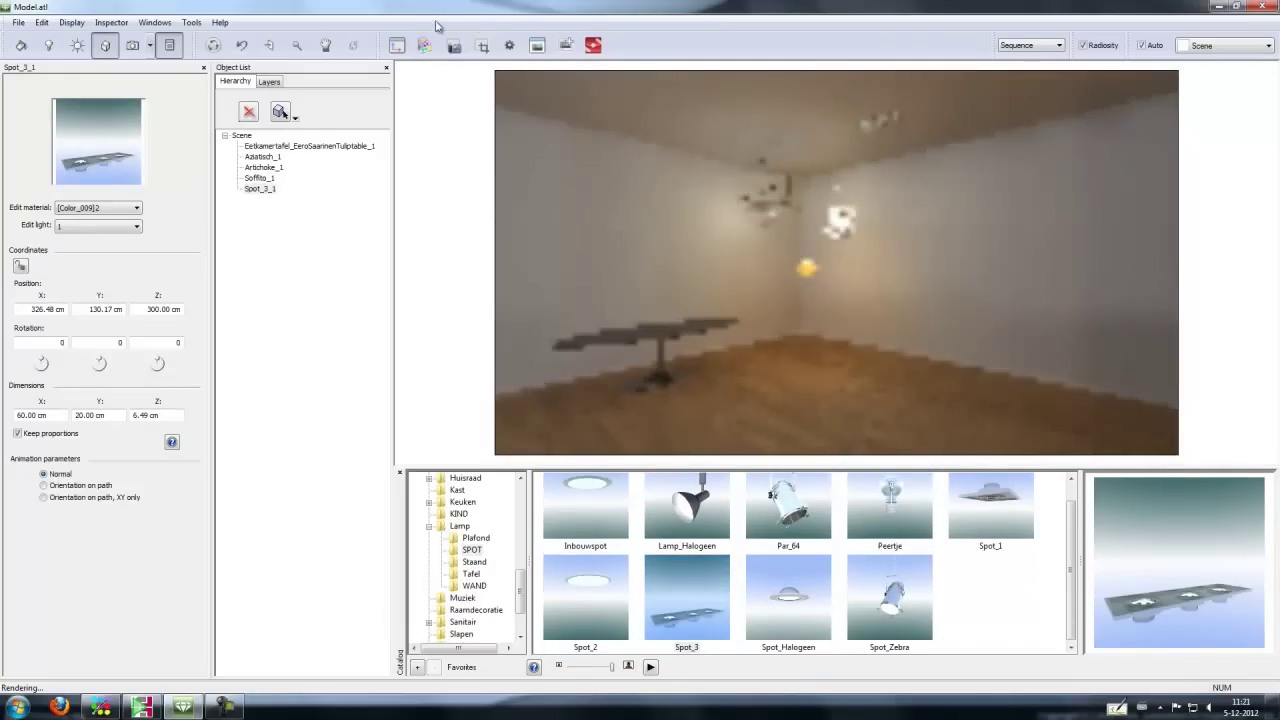
{"action": "left_click", "coordinate": [397, 45]}
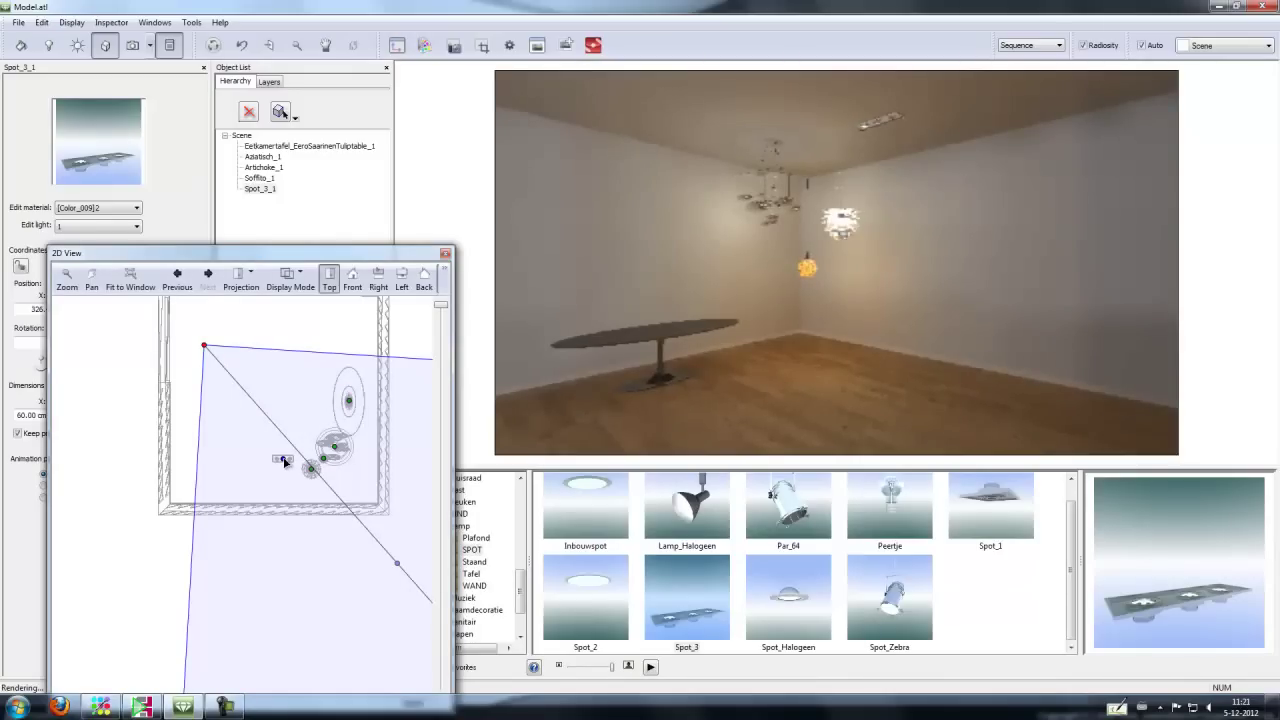
{"action": "left_click_drag", "start_coordinate": [284, 461], "coordinate": [281, 462]}
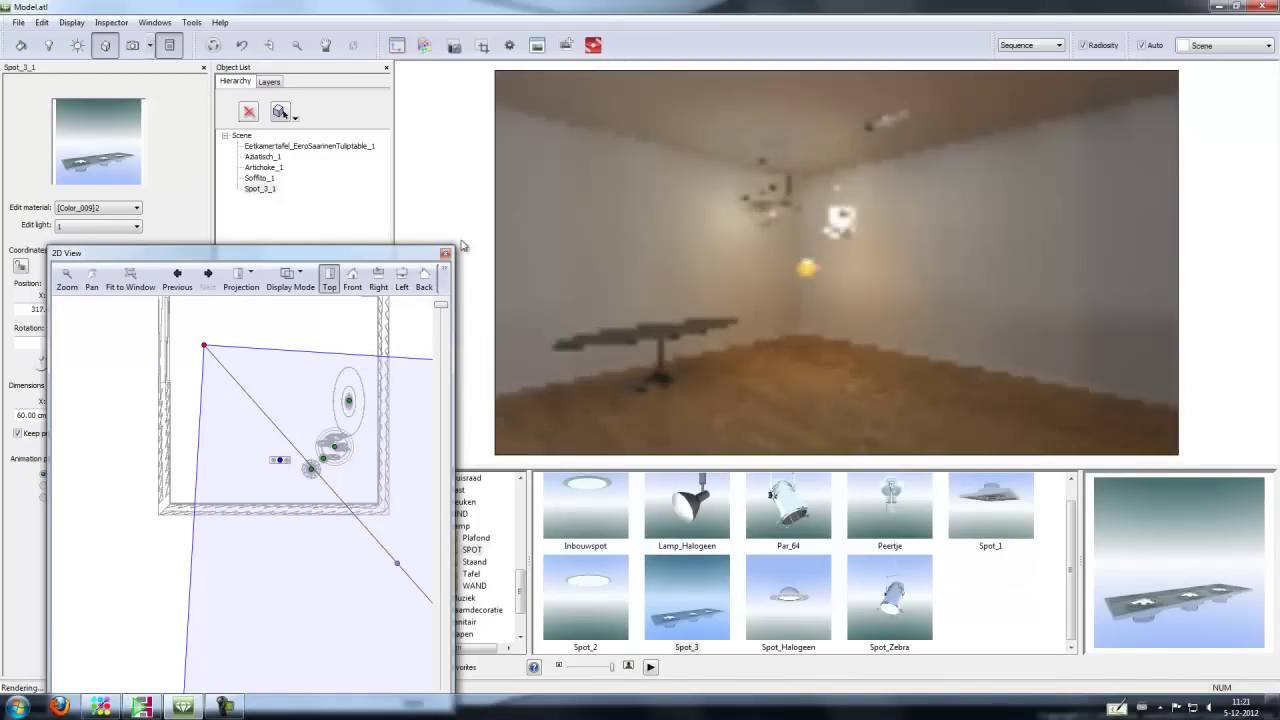
{"action": "left_click", "coordinate": [445, 254]}
Step: Add a Spot_2 light to the ceiling beside the Spot_3 fixture and set its X dimension to 20 cm, keeping proportions
{"action": "left_click_drag", "start_coordinate": [591, 590], "coordinate": [930, 106]}
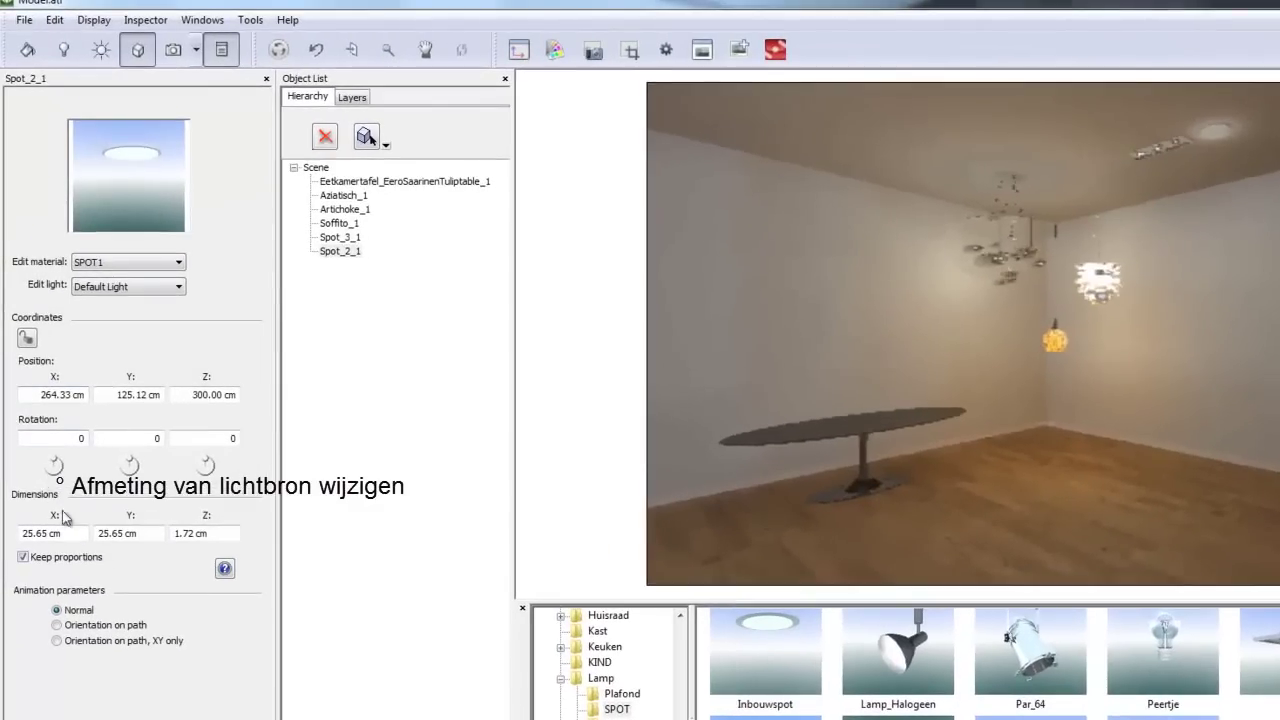
{"action": "left_click_drag", "start_coordinate": [75, 533], "coordinate": [15, 533]}
{"action": "type", "text": "20"}
{"action": "key", "text": "Tab"}
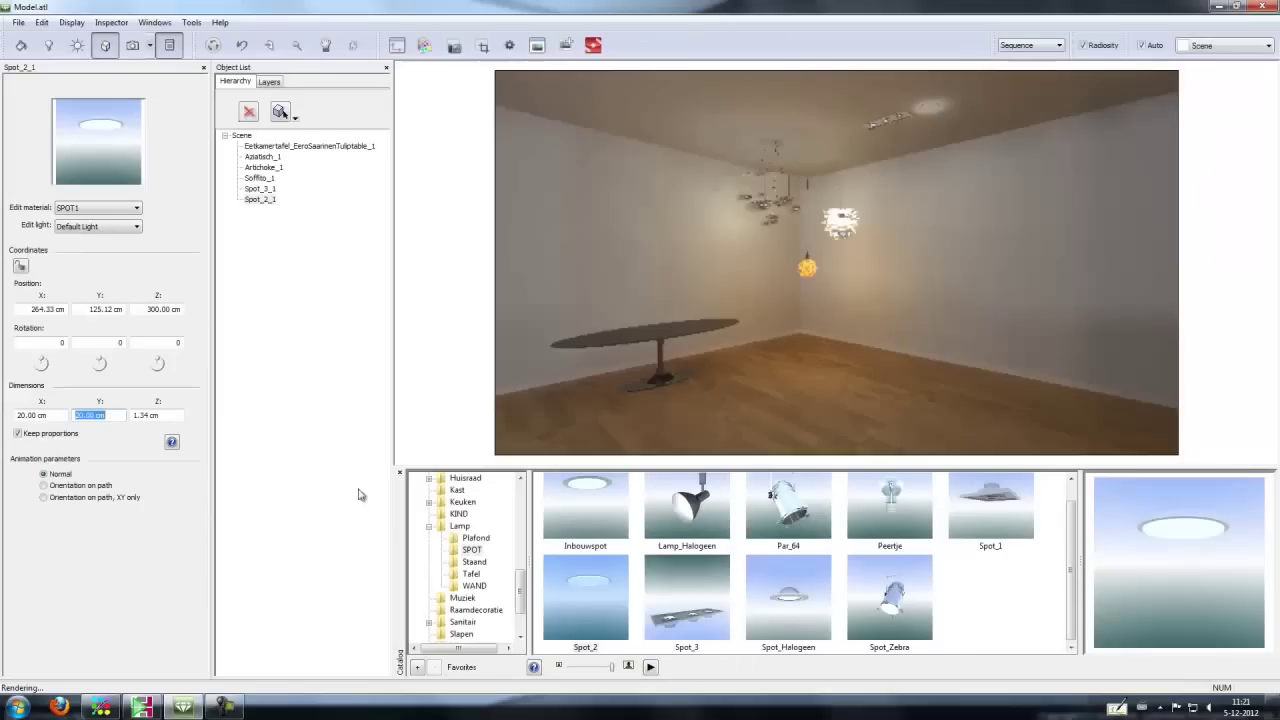
Step: Add an Arco floor lamp at about X 104.06 cm, Y 43.23 cm, rotated -38° about the Z axis
{"action": "left_click", "coordinate": [476, 564]}
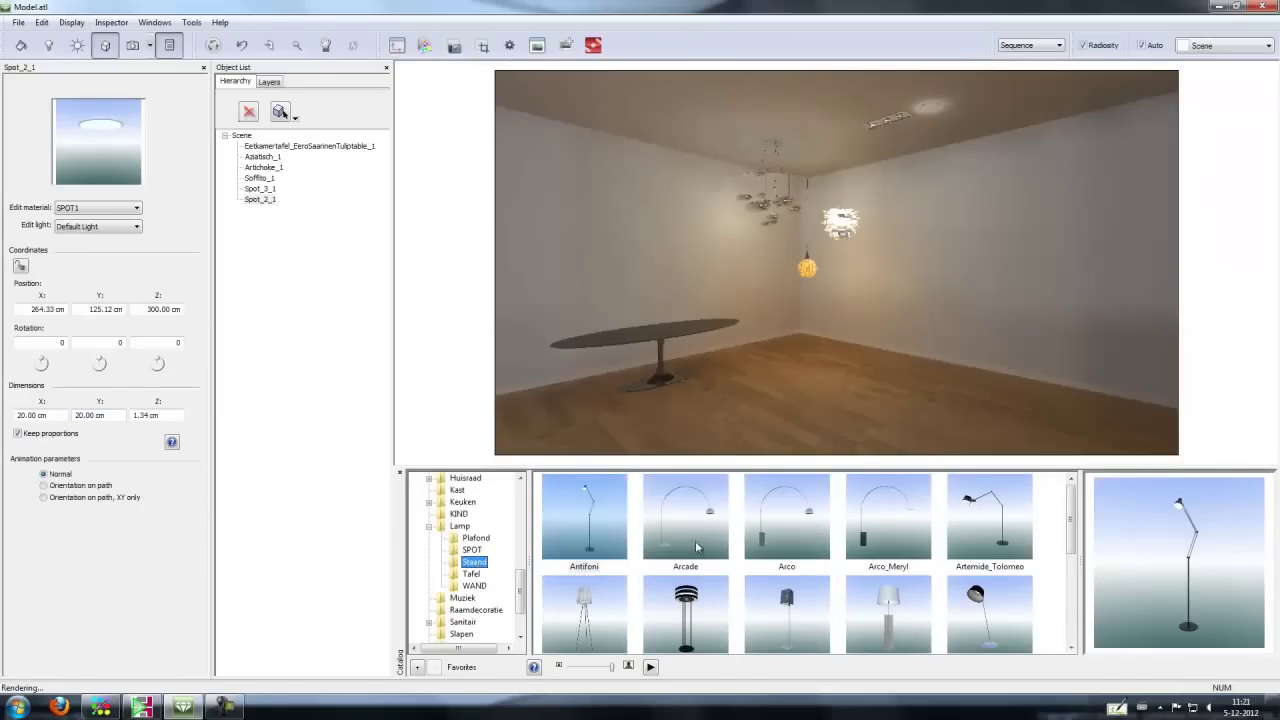
{"action": "left_click_drag", "start_coordinate": [778, 545], "coordinate": [1082, 401]}
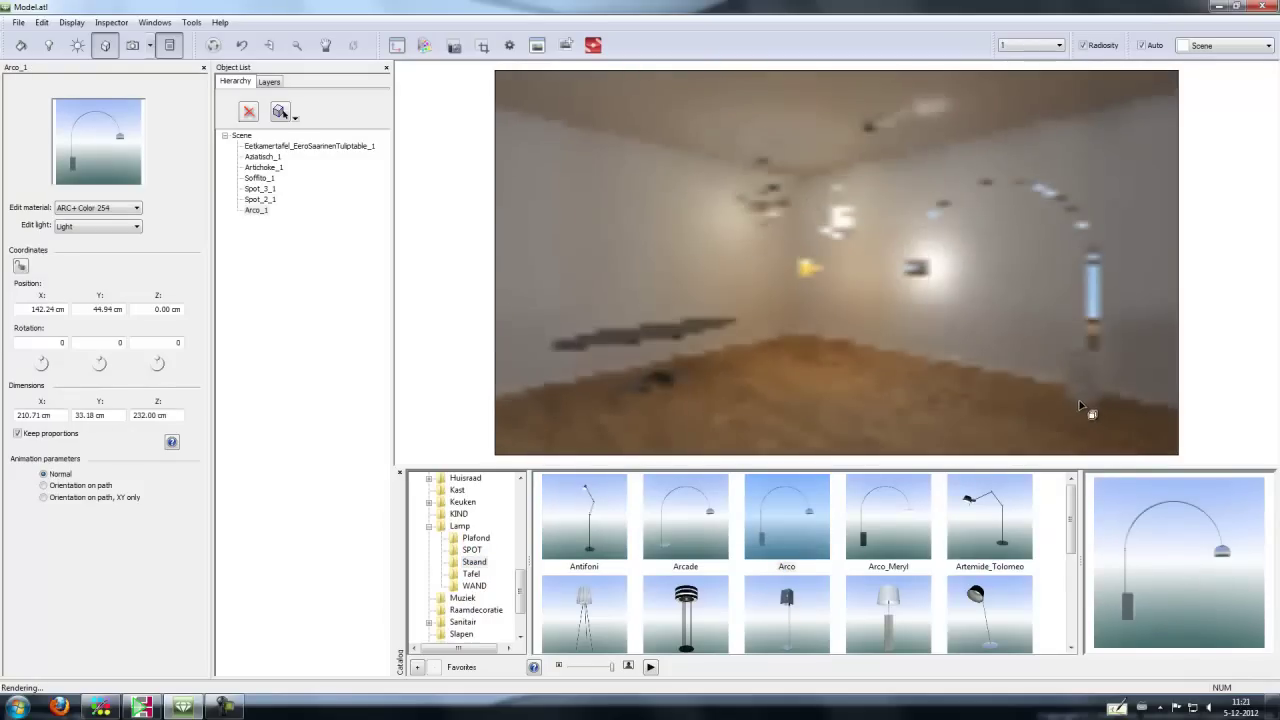
{"action": "left_click", "coordinate": [397, 45]}
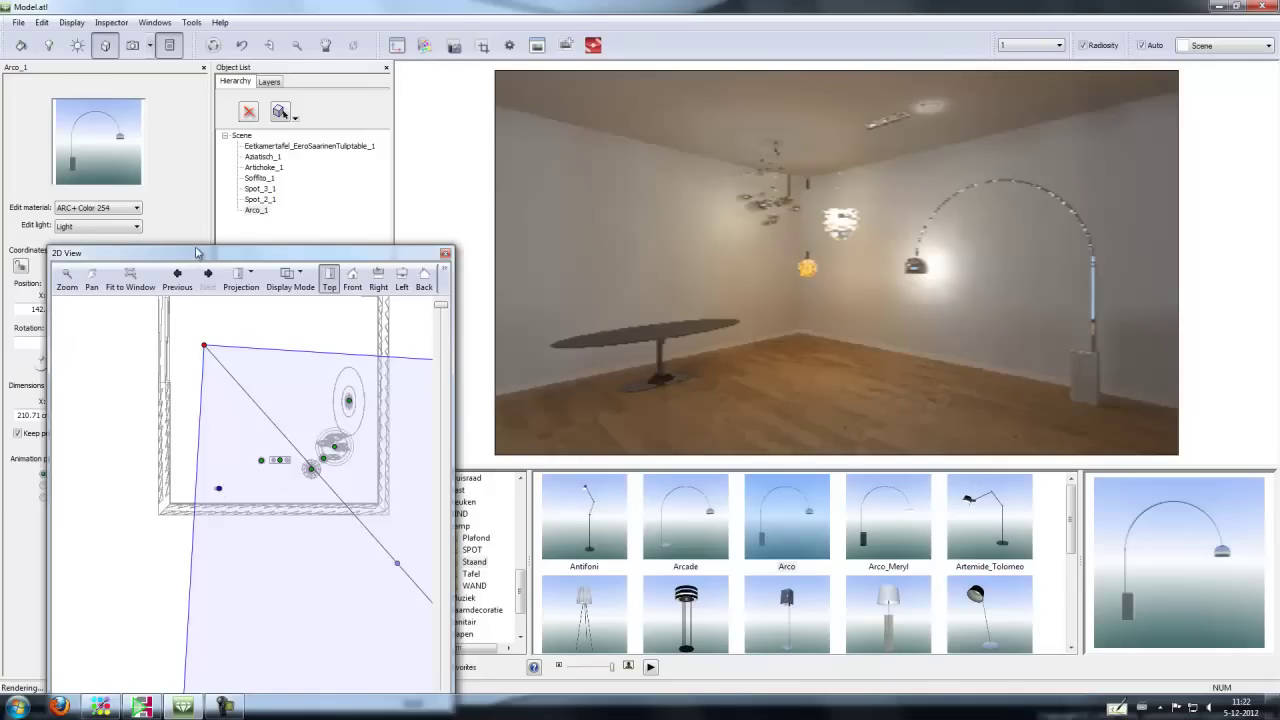
{"action": "left_click_drag", "start_coordinate": [197, 245], "coordinate": [197, 420]}
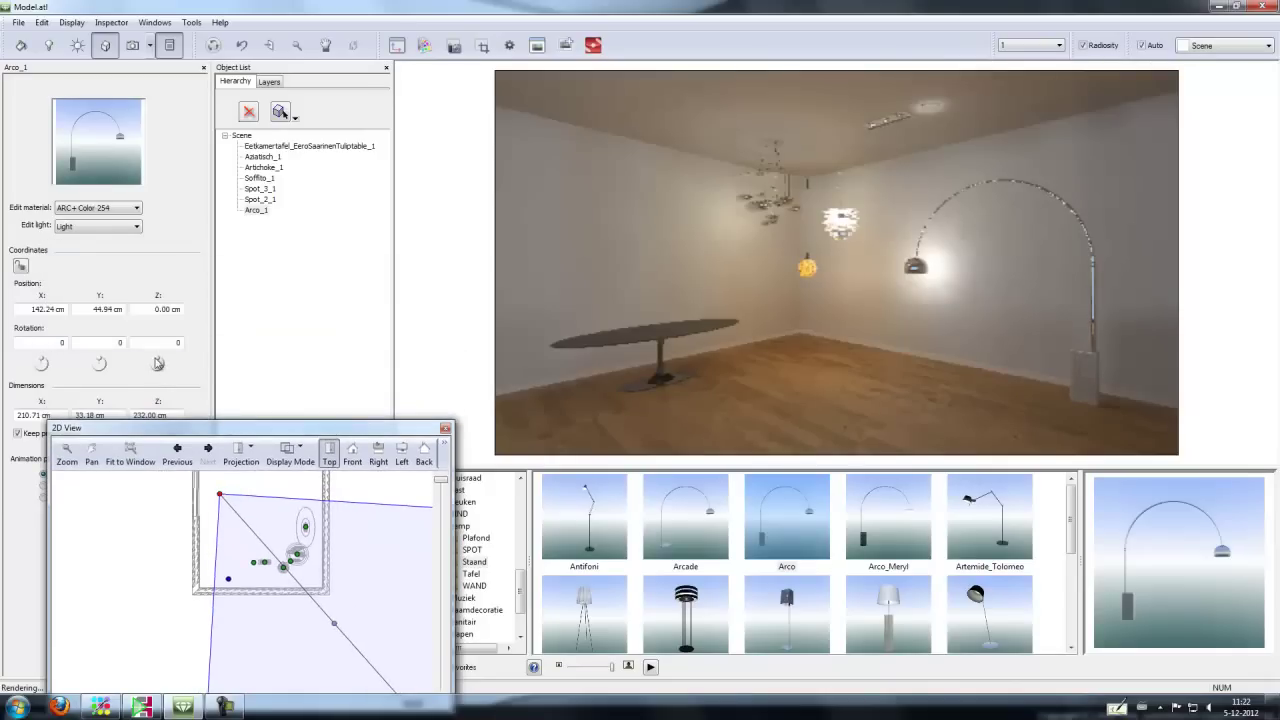
{"action": "left_click_drag", "start_coordinate": [157, 363], "coordinate": [155, 363]}
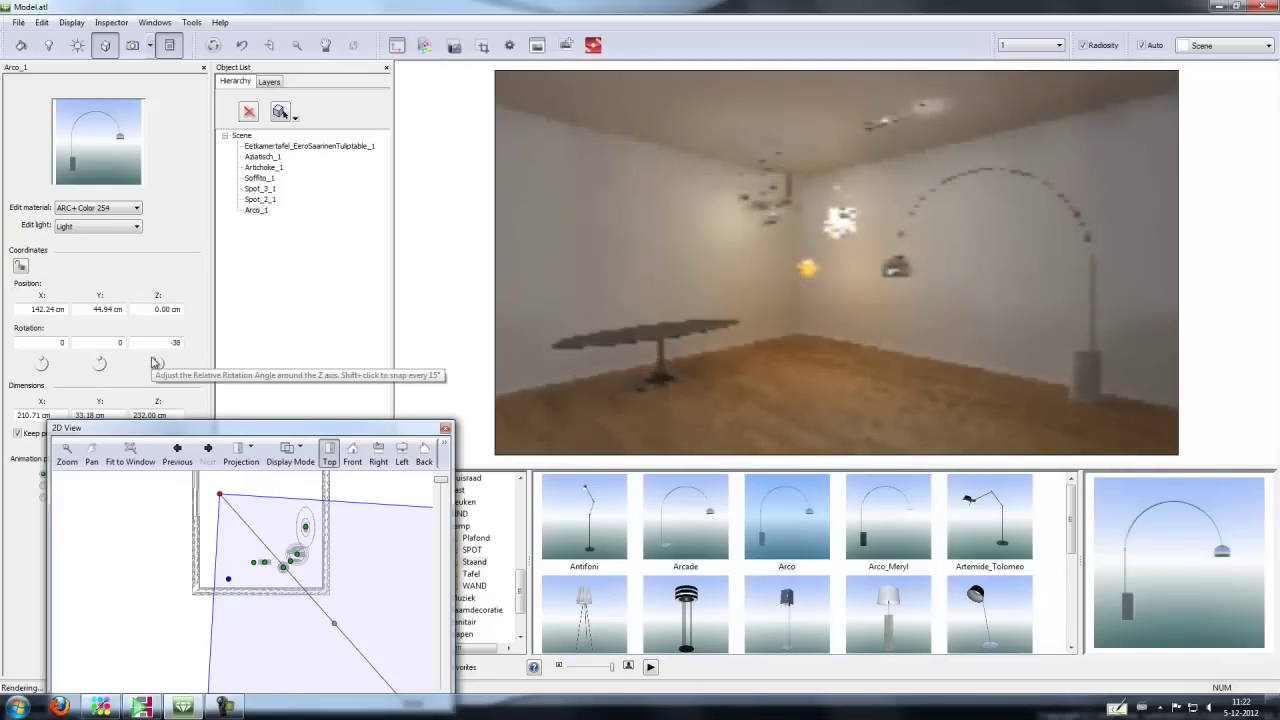
{"action": "left_click_drag", "start_coordinate": [228, 580], "coordinate": [222, 582]}
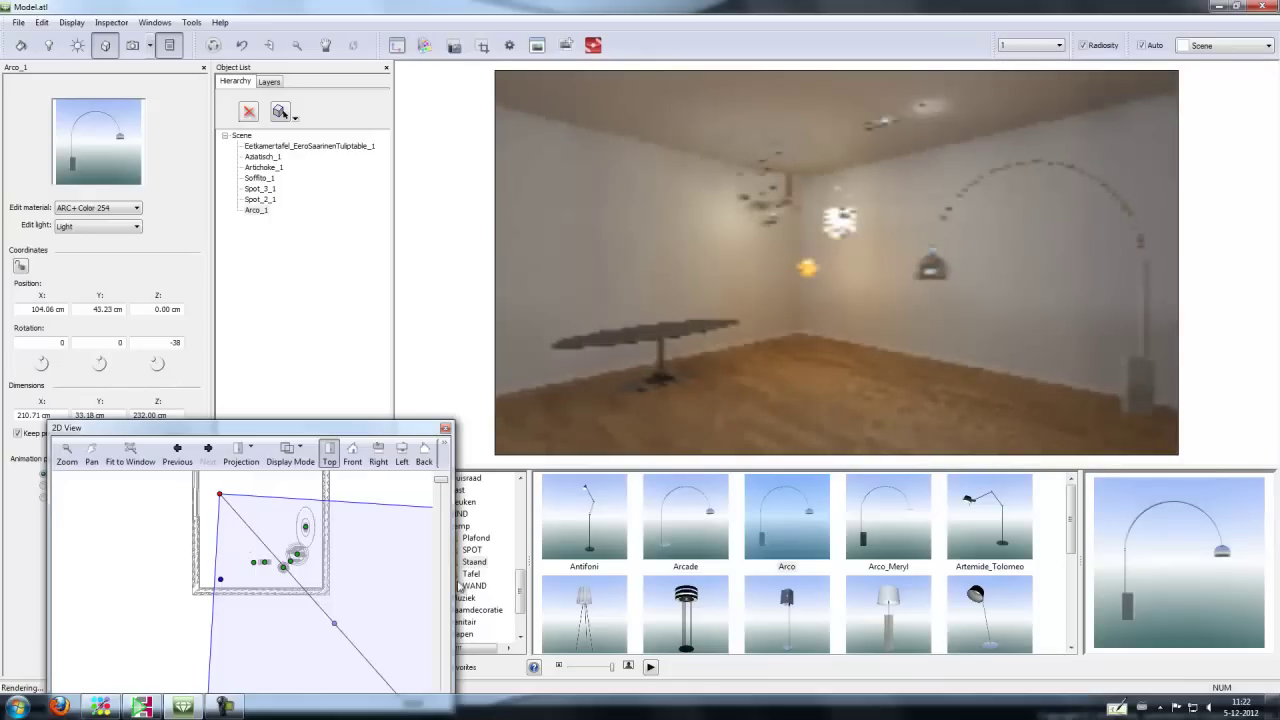
Step: Add a Staandlamp_01 floor lamp and move it in the top 2D view to about X 221.22 cm, Y 62.62 cm
{"action": "scroll", "coordinate": [1008, 543], "scroll_direction": "down", "scroll_amount": 2}
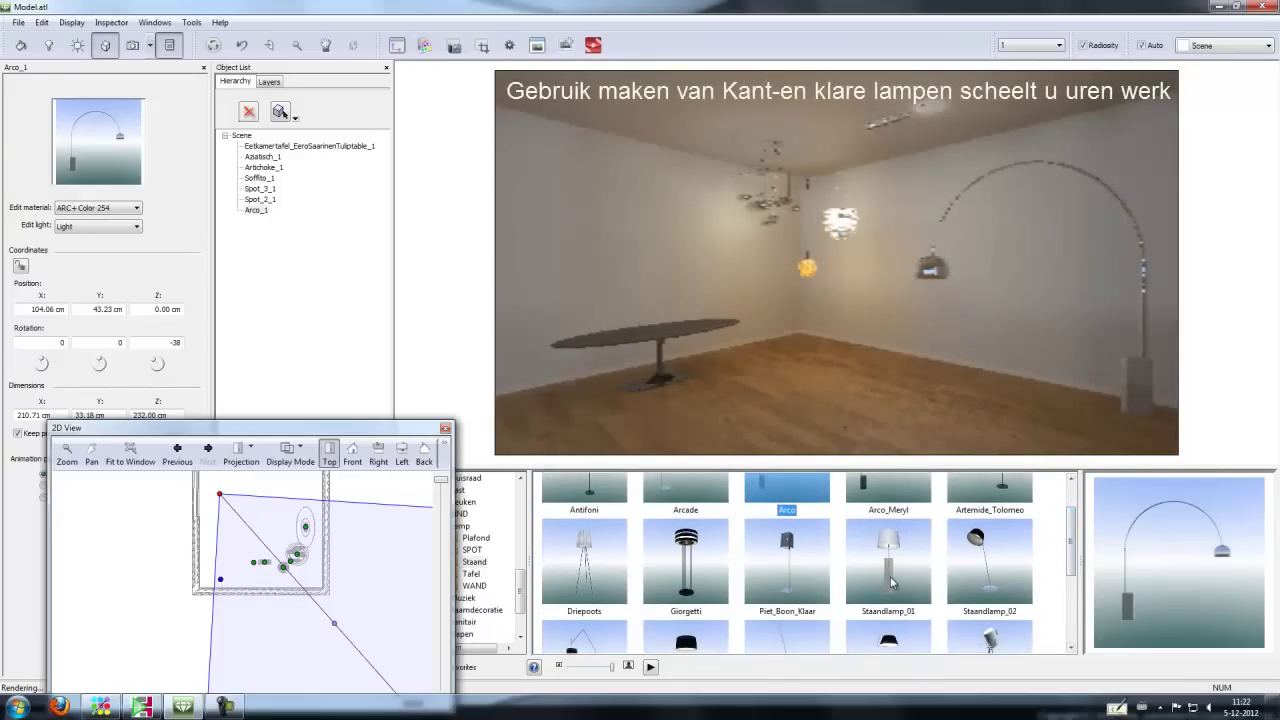
{"action": "left_click", "coordinate": [893, 580]}
{"action": "left_click_drag", "start_coordinate": [966, 432], "coordinate": [976, 385]}
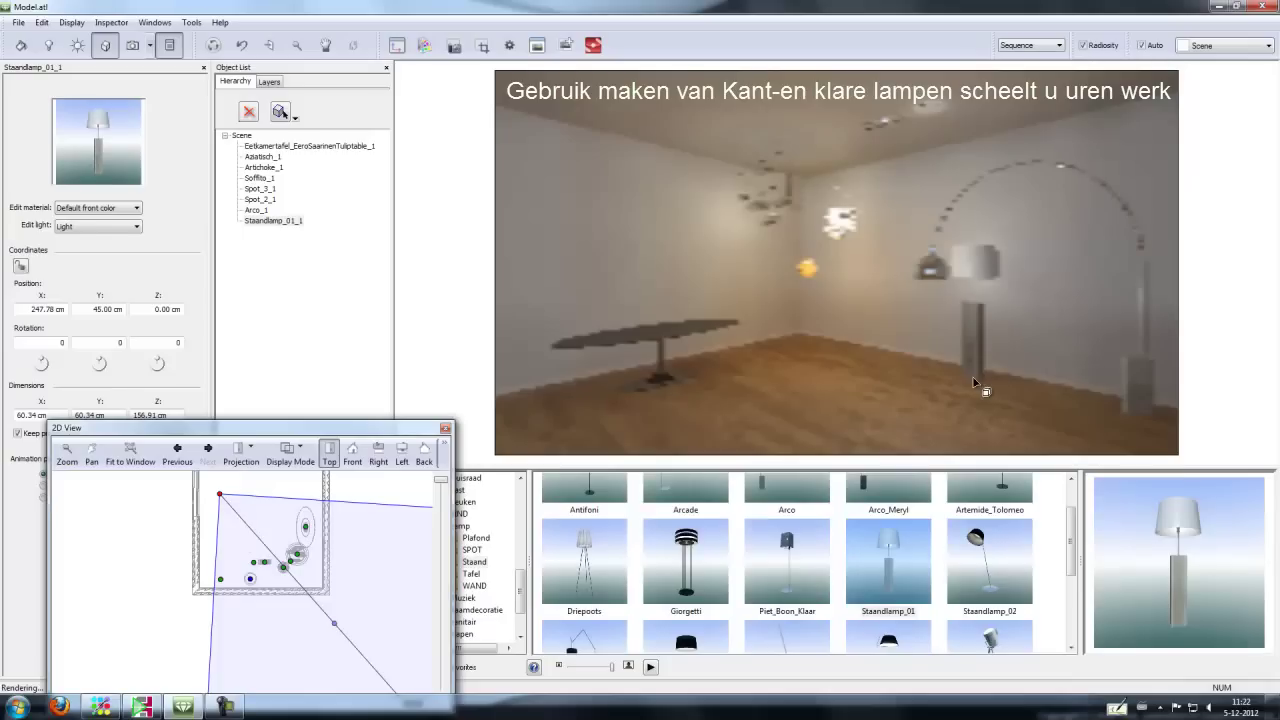
{"action": "left_click", "coordinate": [398, 47]}
{"action": "left_click", "coordinate": [398, 47]}
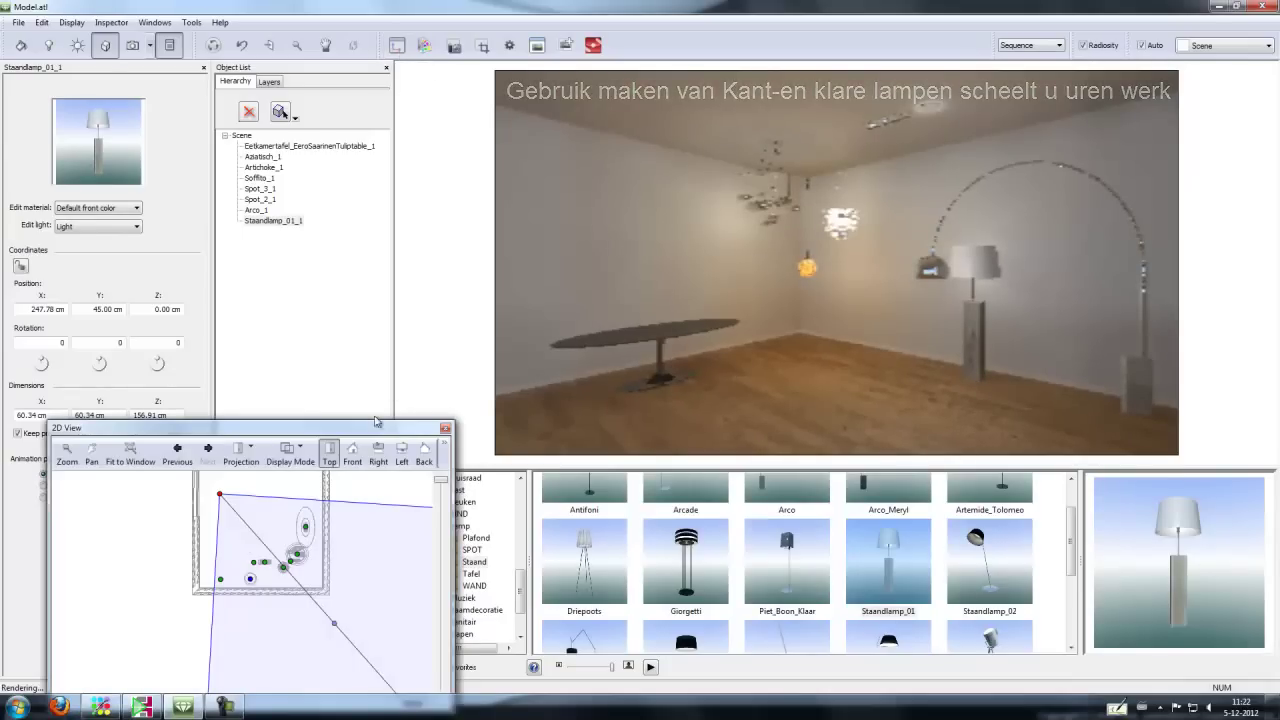
{"action": "scroll", "coordinate": [252, 580], "scroll_direction": "up", "scroll_amount": 3}
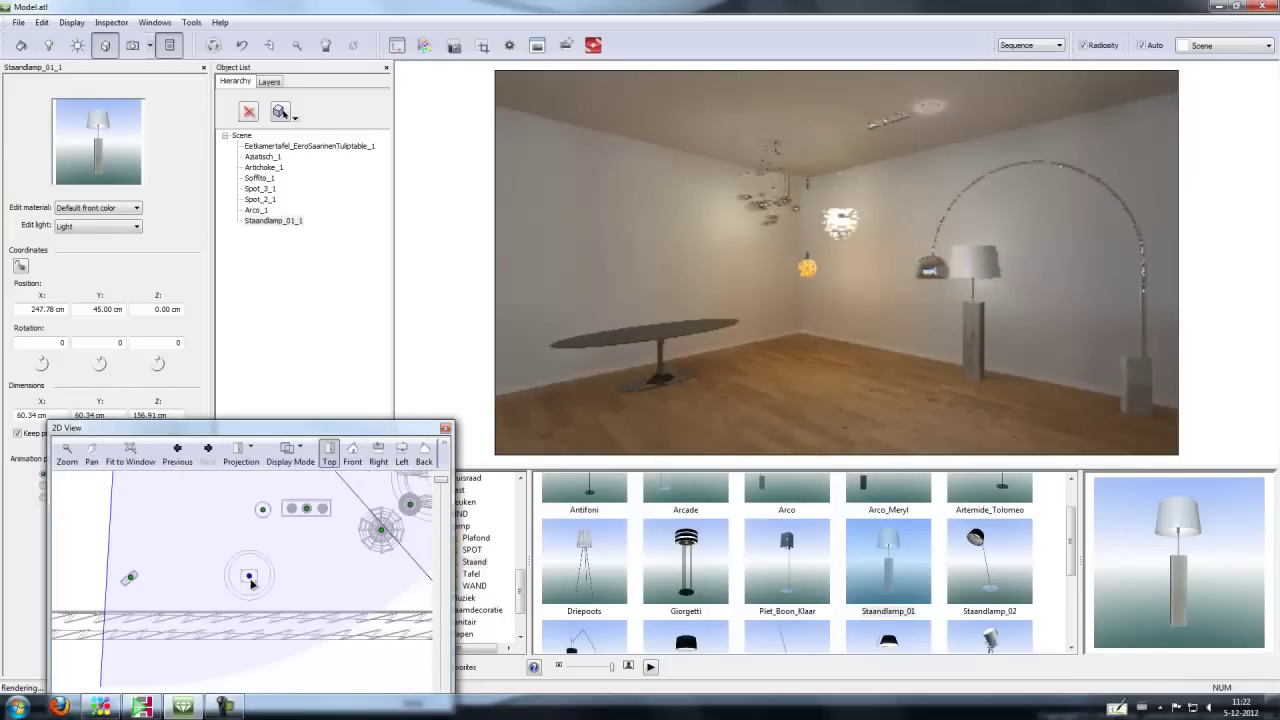
{"action": "left_click_drag", "start_coordinate": [250, 578], "coordinate": [228, 563]}
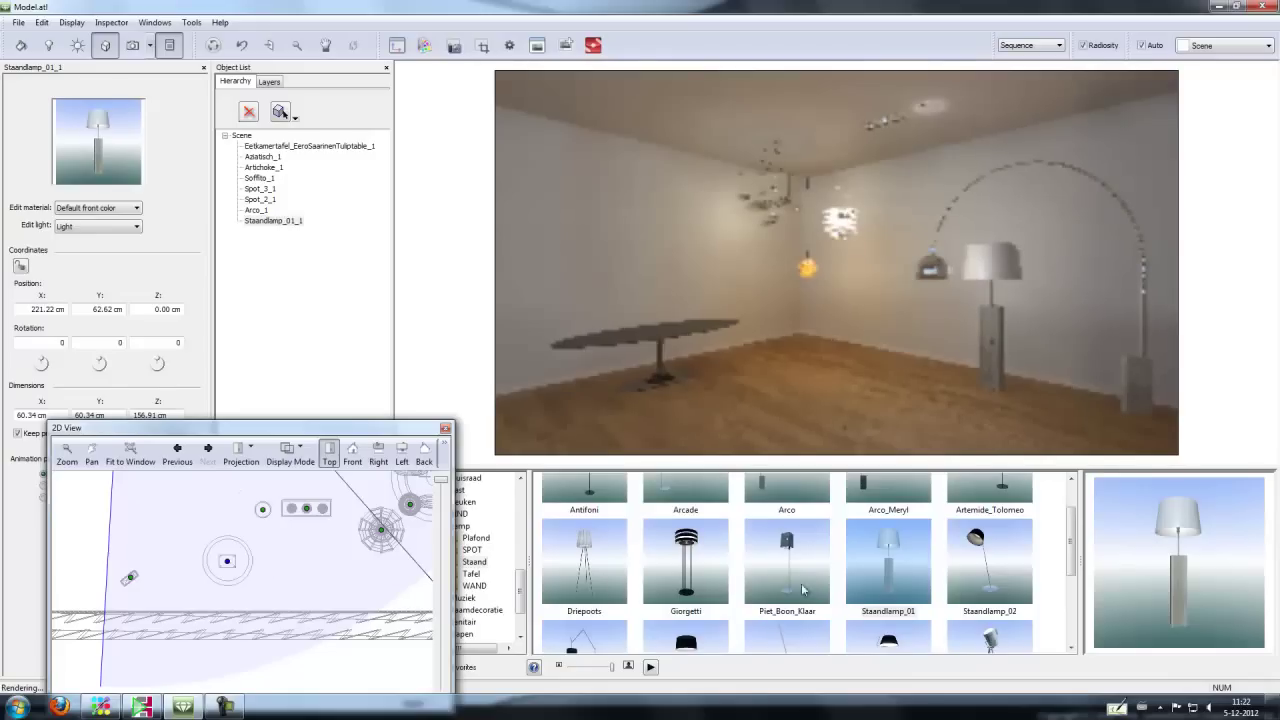
Step: Add a Staandlamp_04 floor lamp and move it in the top 2D view to about X 147.69 cm, Y 90.90 cm
{"action": "left_click_drag", "start_coordinate": [1068, 562], "coordinate": [1097, 583]}
{"action": "left_click_drag", "start_coordinate": [695, 600], "coordinate": [1061, 415]}
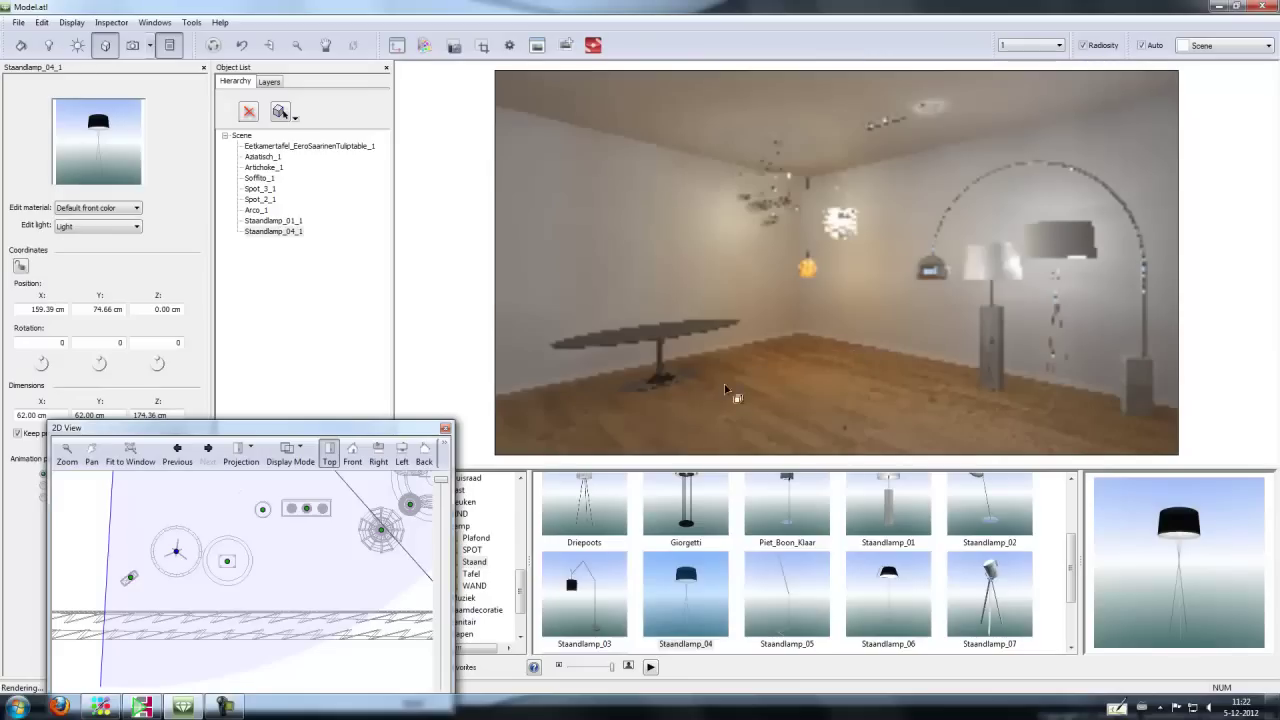
{"action": "left_click_drag", "start_coordinate": [176, 552], "coordinate": [167, 540]}
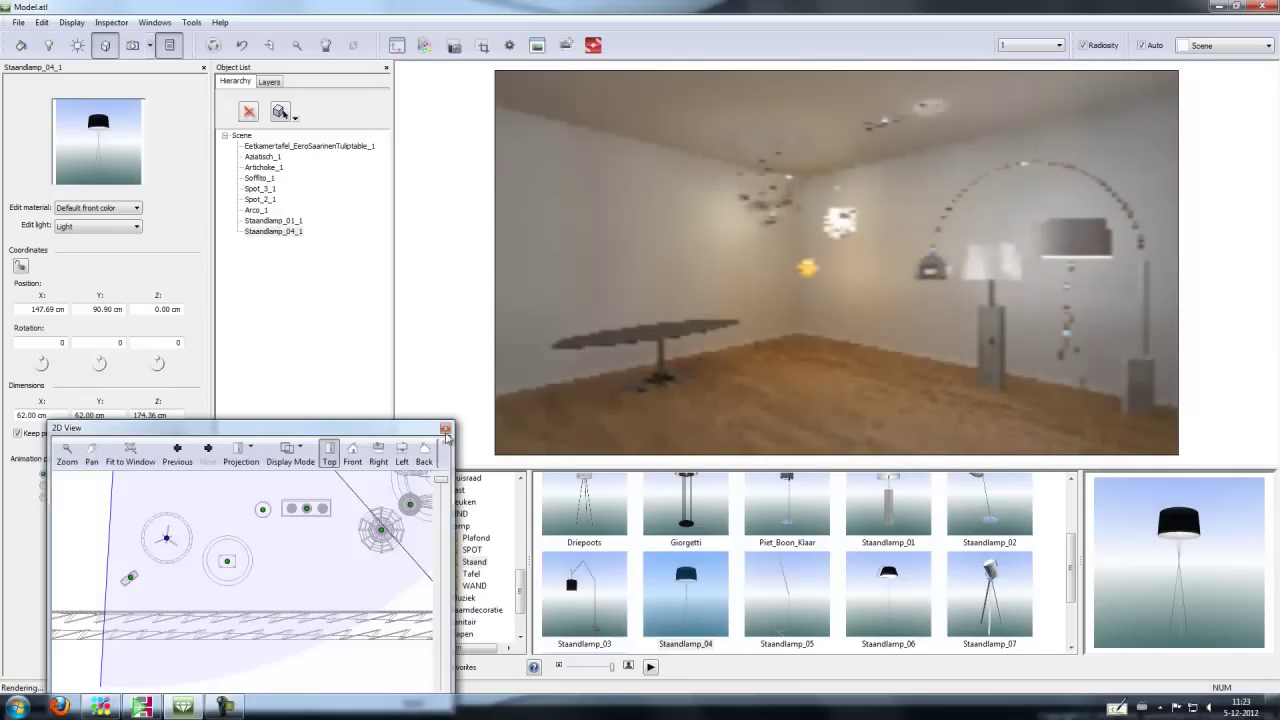
{"action": "left_click", "coordinate": [445, 428]}
Step: Place a Tafellamp_05 lamp from the Tafel lamp catalogue on the oval tabletop
{"action": "left_click", "coordinate": [468, 574]}
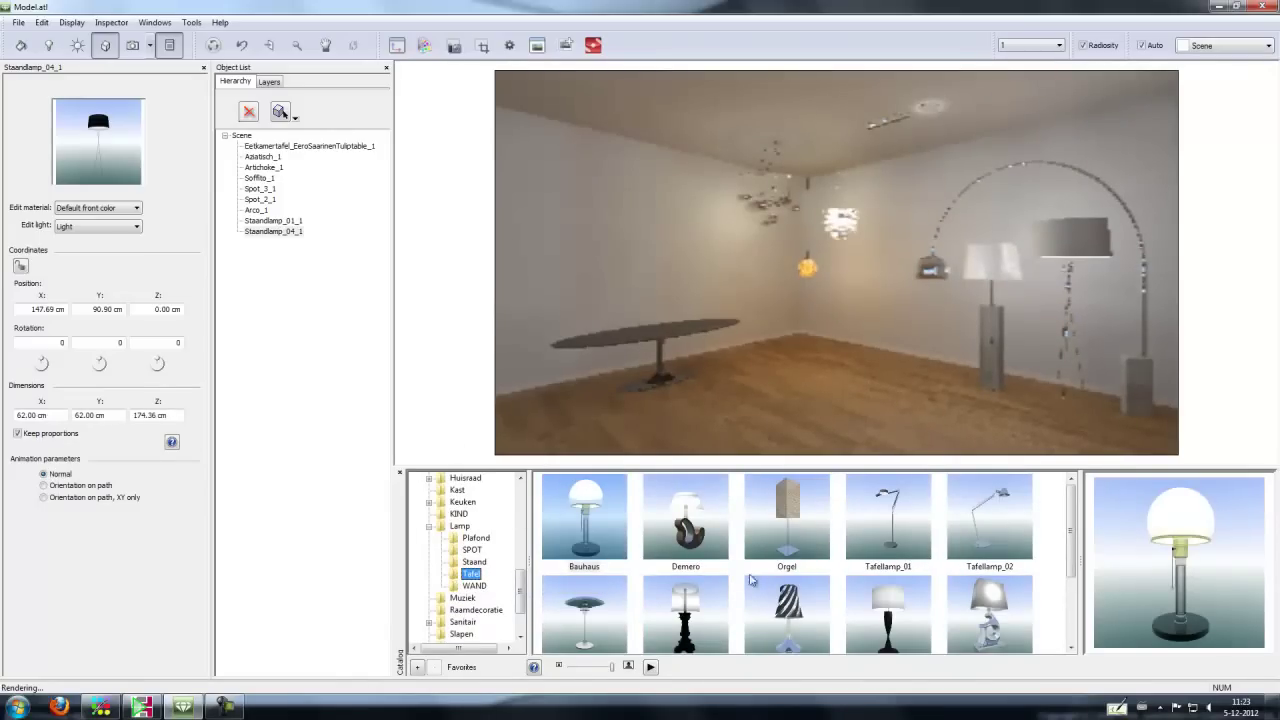
{"action": "left_click_drag", "start_coordinate": [797, 624], "coordinate": [604, 343]}
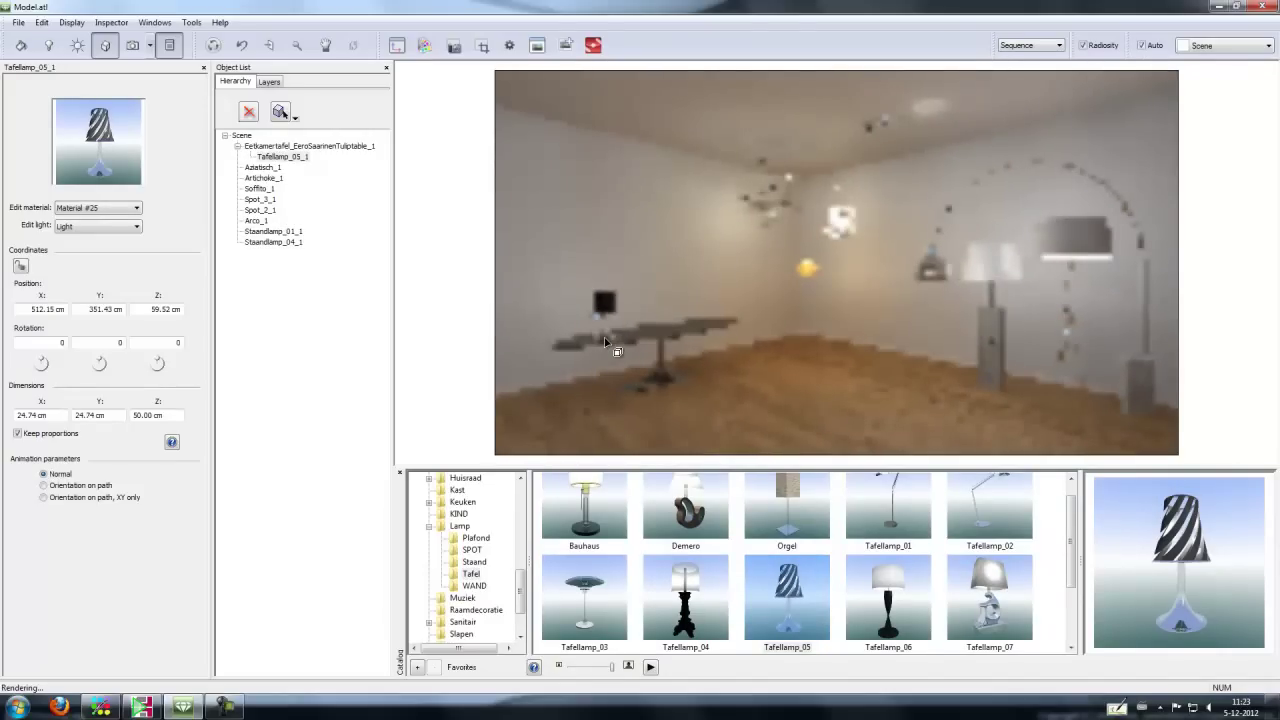
Step: Place a Tafellamp_07 and a Tafellamp_08 table lamp beside the striped lamp on the oval tabletop
{"action": "left_click_drag", "start_coordinate": [995, 620], "coordinate": [657, 340]}
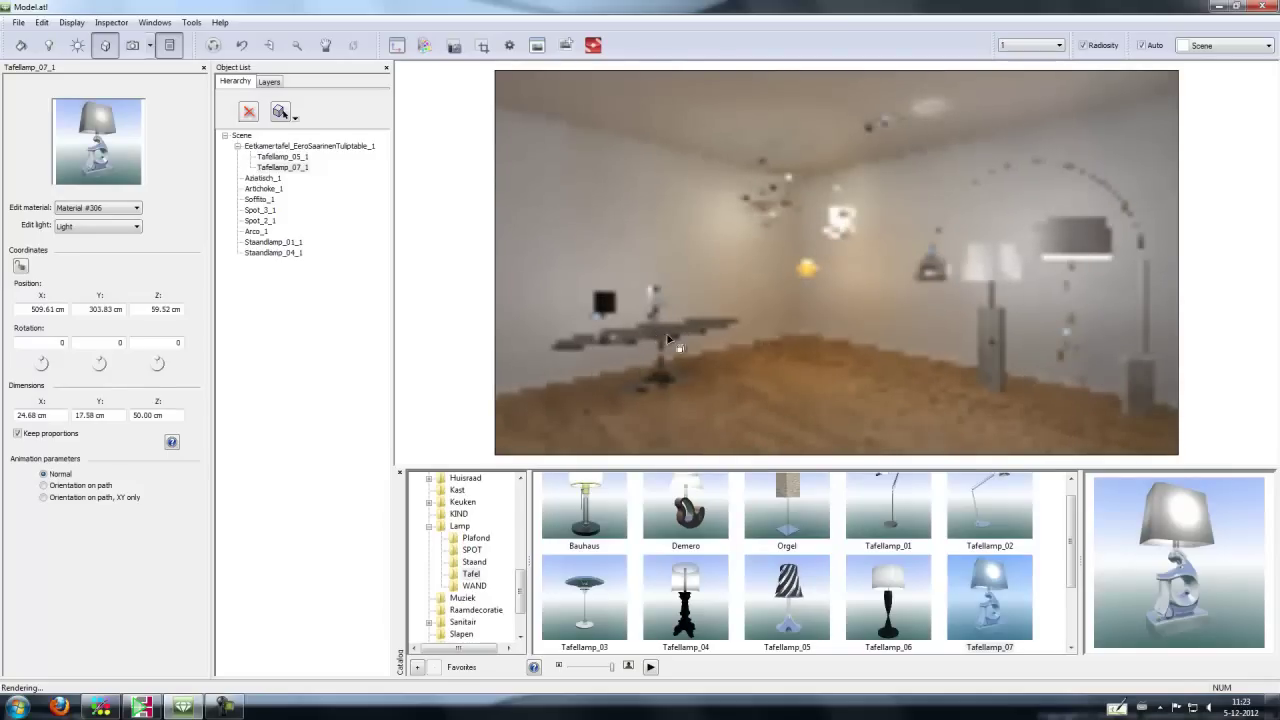
{"action": "left_click", "coordinate": [990, 597]}
{"action": "scroll", "coordinate": [1079, 605], "scroll_direction": "down", "scroll_amount": 2}
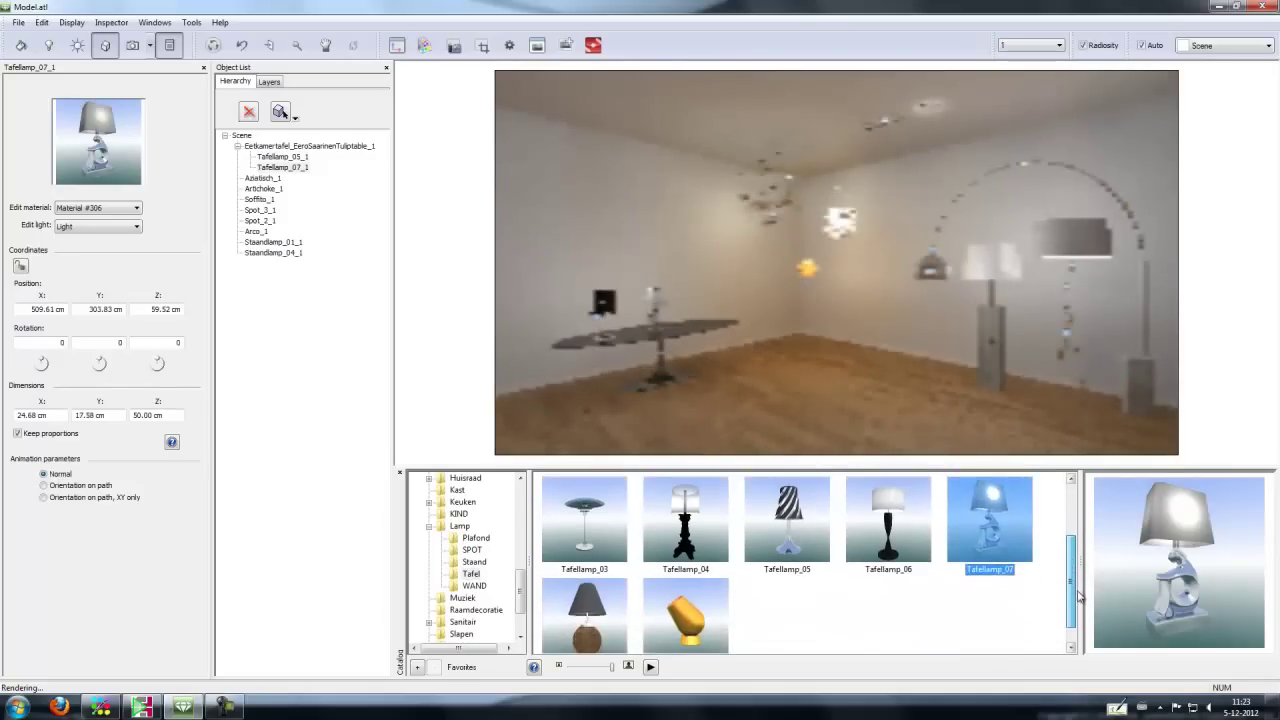
{"action": "left_click_drag", "start_coordinate": [585, 615], "coordinate": [698, 331]}
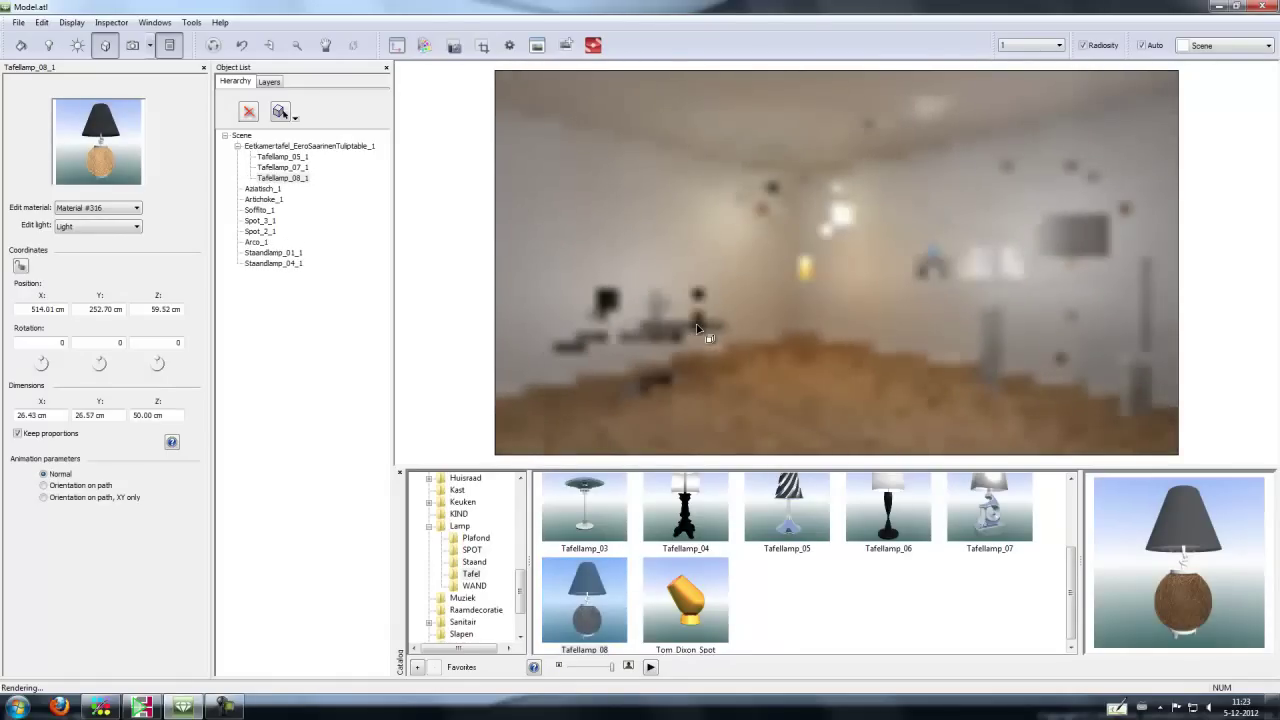
Step: In the top 2D view, move Tafellamp_08 to about X 514.51 cm, Y 233.10 cm and shift the table with its lamps slightly
{"action": "left_click", "coordinate": [396, 45]}
{"action": "scroll", "coordinate": [219, 596], "scroll_direction": "down", "scroll_amount": 3}
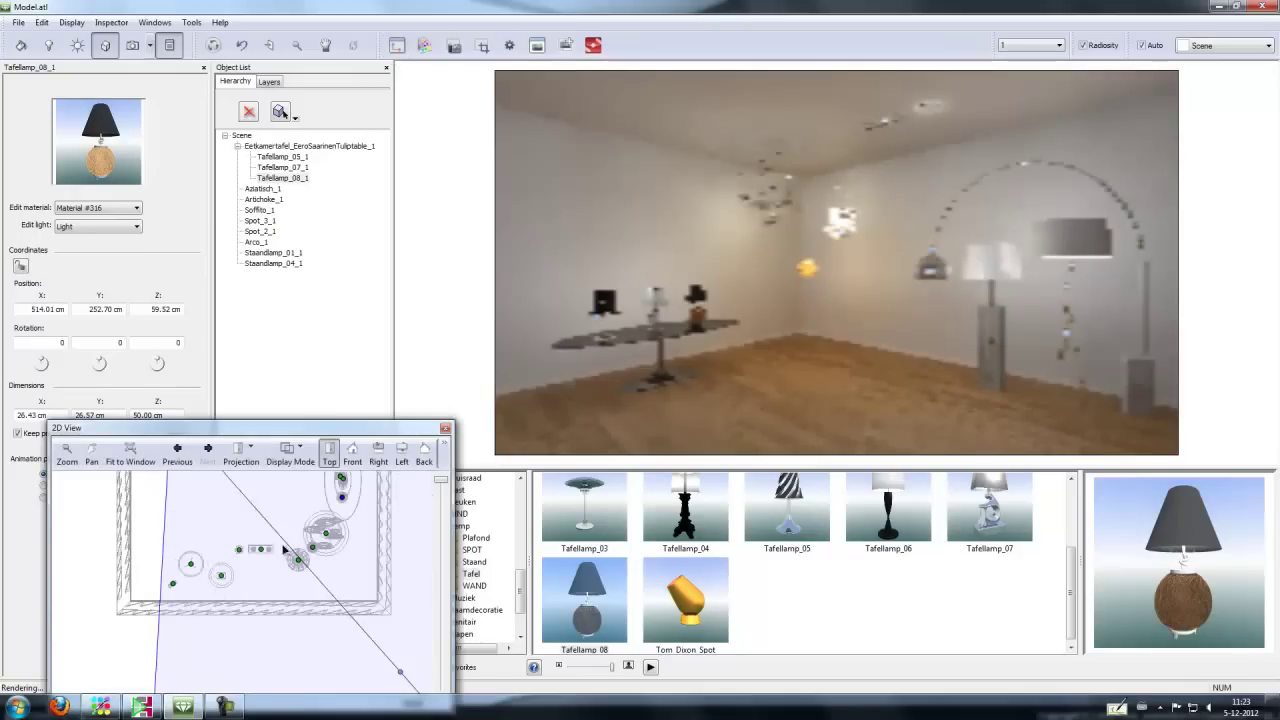
{"action": "scroll", "coordinate": [330, 565], "scroll_direction": "up", "scroll_amount": 4}
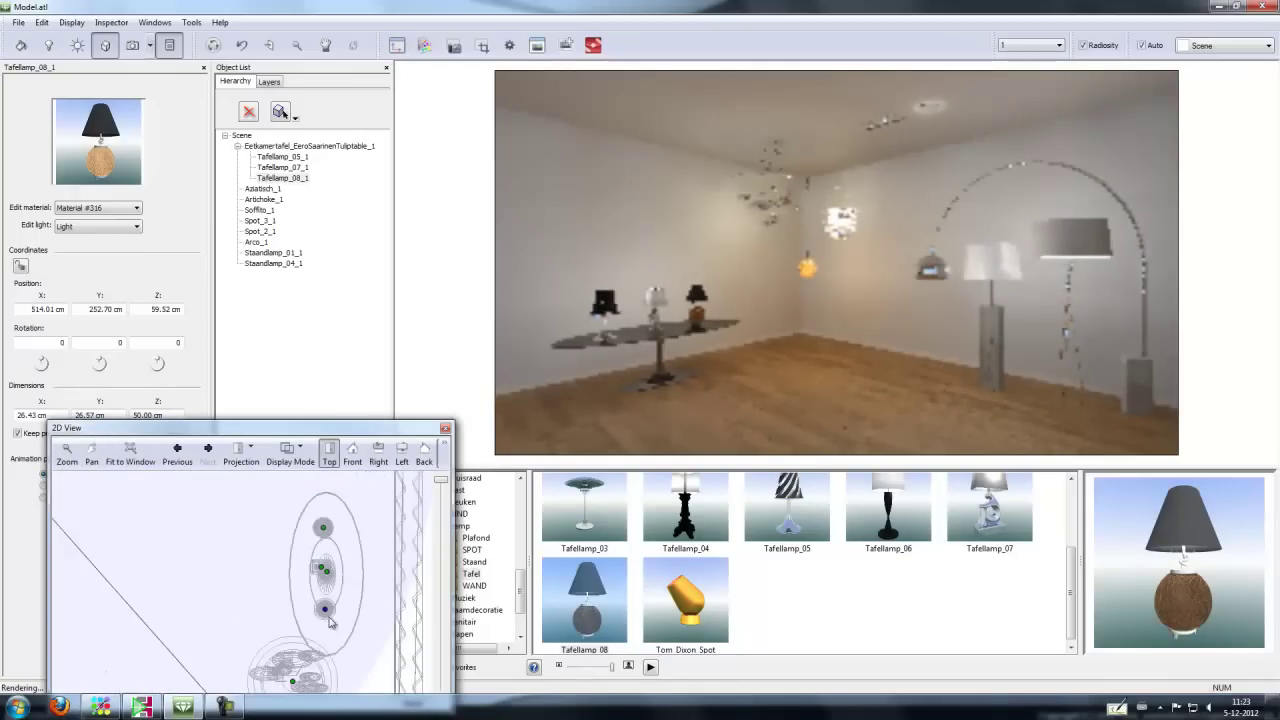
{"action": "left_click", "coordinate": [326, 611]}
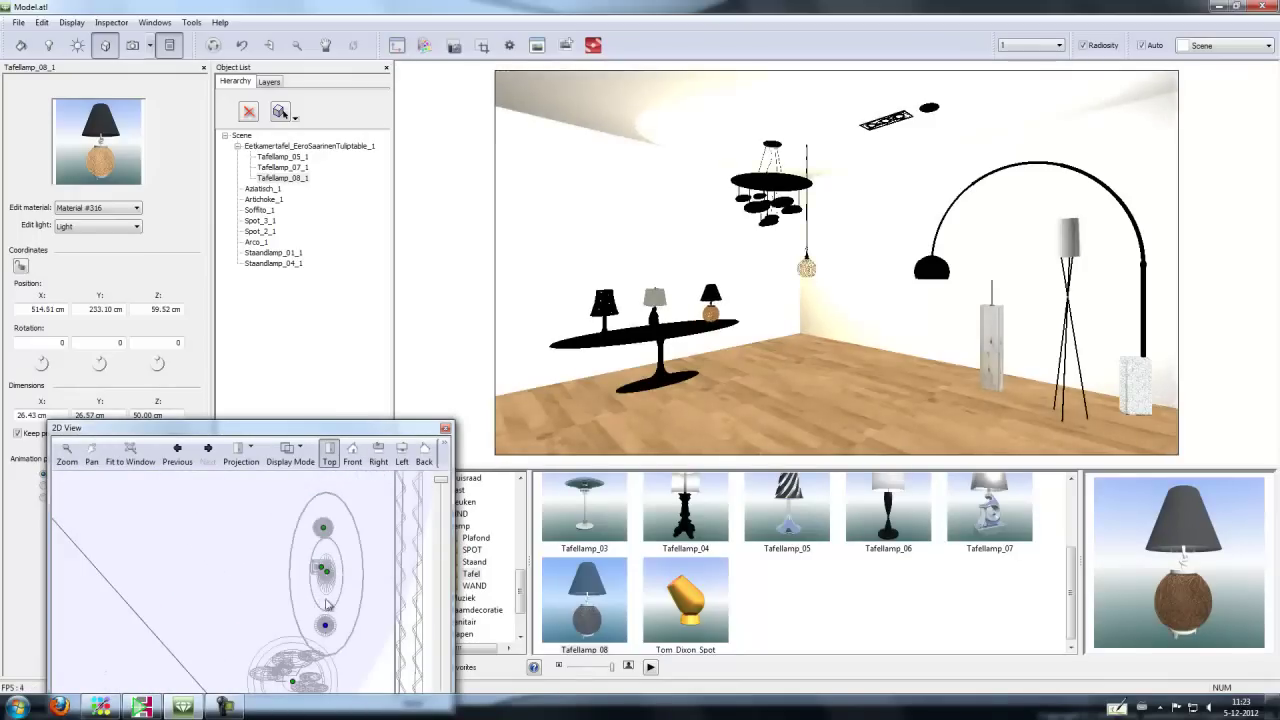
{"action": "left_click_drag", "start_coordinate": [325, 628], "coordinate": [325, 618]}
Step: Move Tafellamp_07 to about X 514.51 cm, Y 307.44 cm and Tafellamp_05 to about X 516.13 cm, Y 366.42 cm, then close the 2D view
{"action": "left_click", "coordinate": [325, 567]}
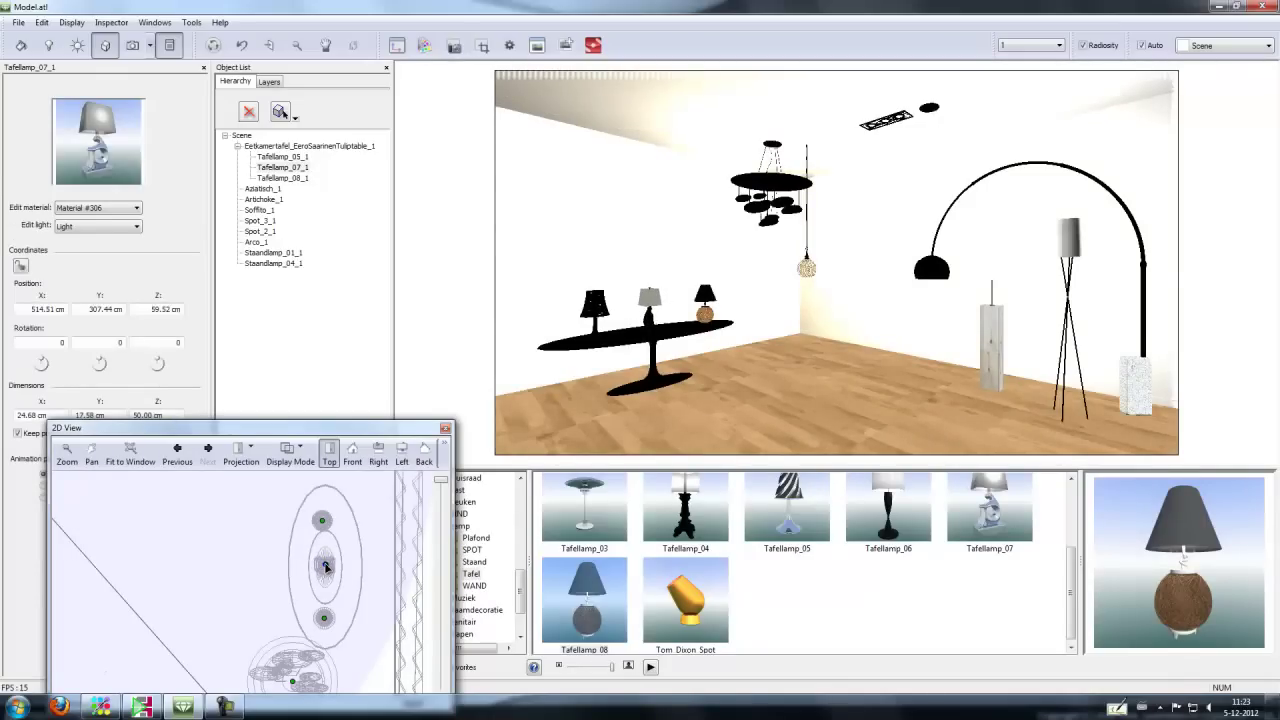
{"action": "left_click", "coordinate": [322, 519]}
{"action": "left_click_drag", "start_coordinate": [325, 519], "coordinate": [327, 517]}
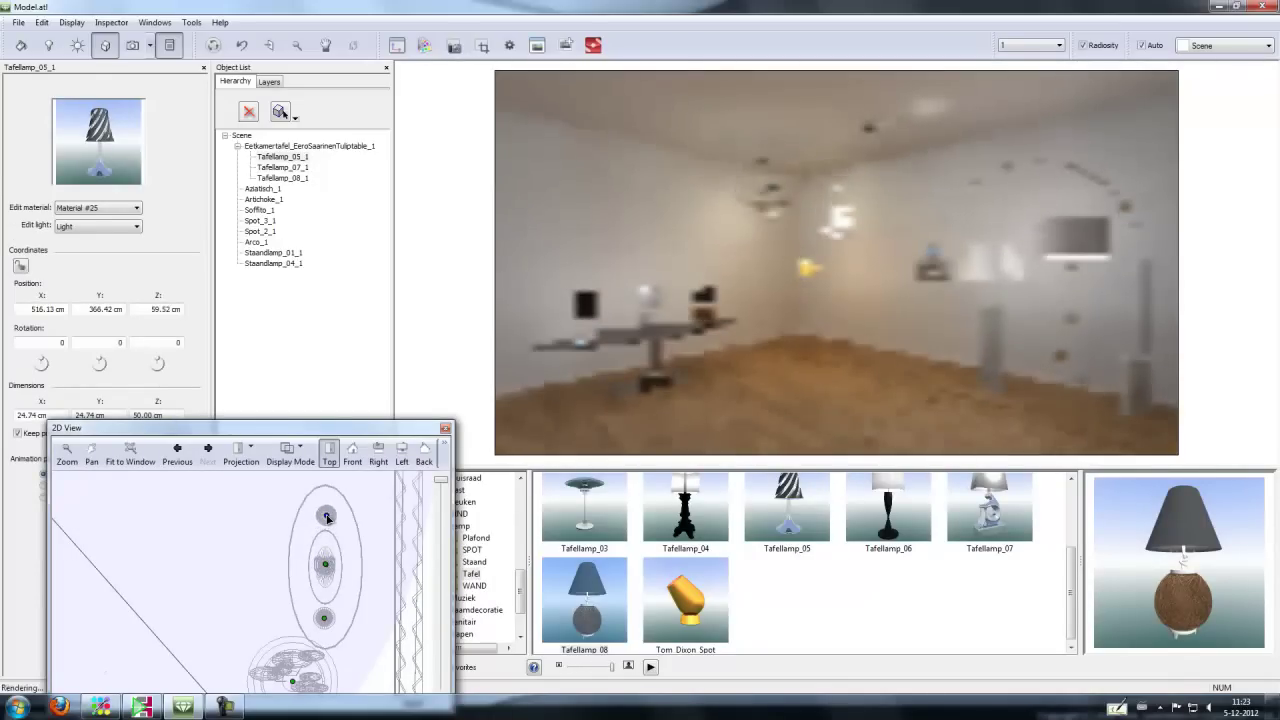
{"action": "left_click", "coordinate": [446, 430]}
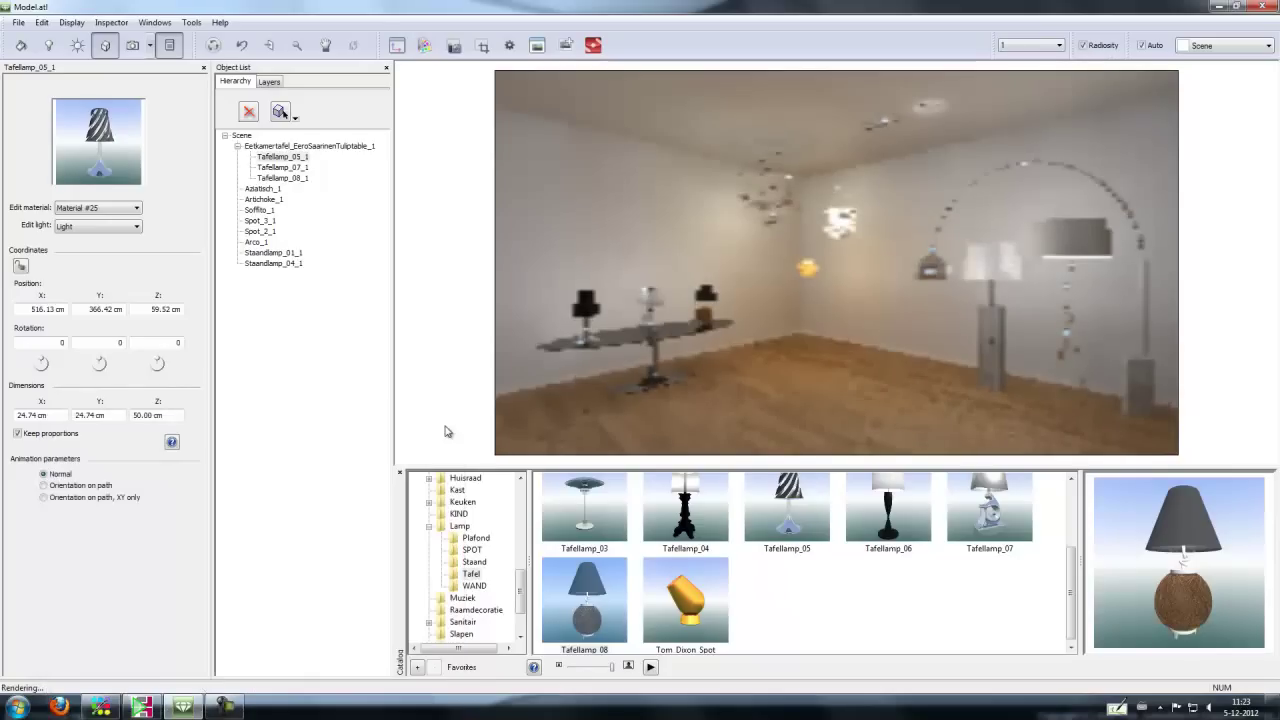
Step: Mount a Talo lamp from the WAND catalogue on the wall above the table at about Y 354.63 cm, with its height set to 170 cm
{"action": "left_click", "coordinate": [472, 585]}
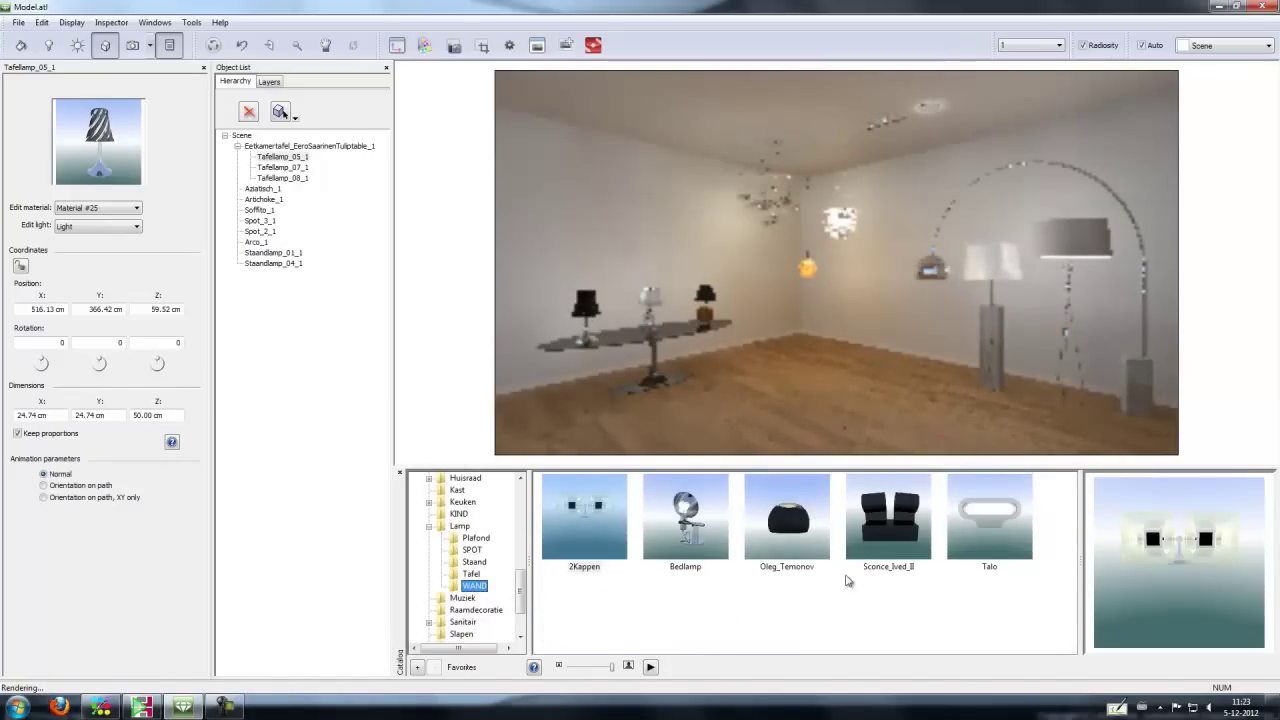
{"action": "left_click_drag", "start_coordinate": [975, 557], "coordinate": [578, 237]}
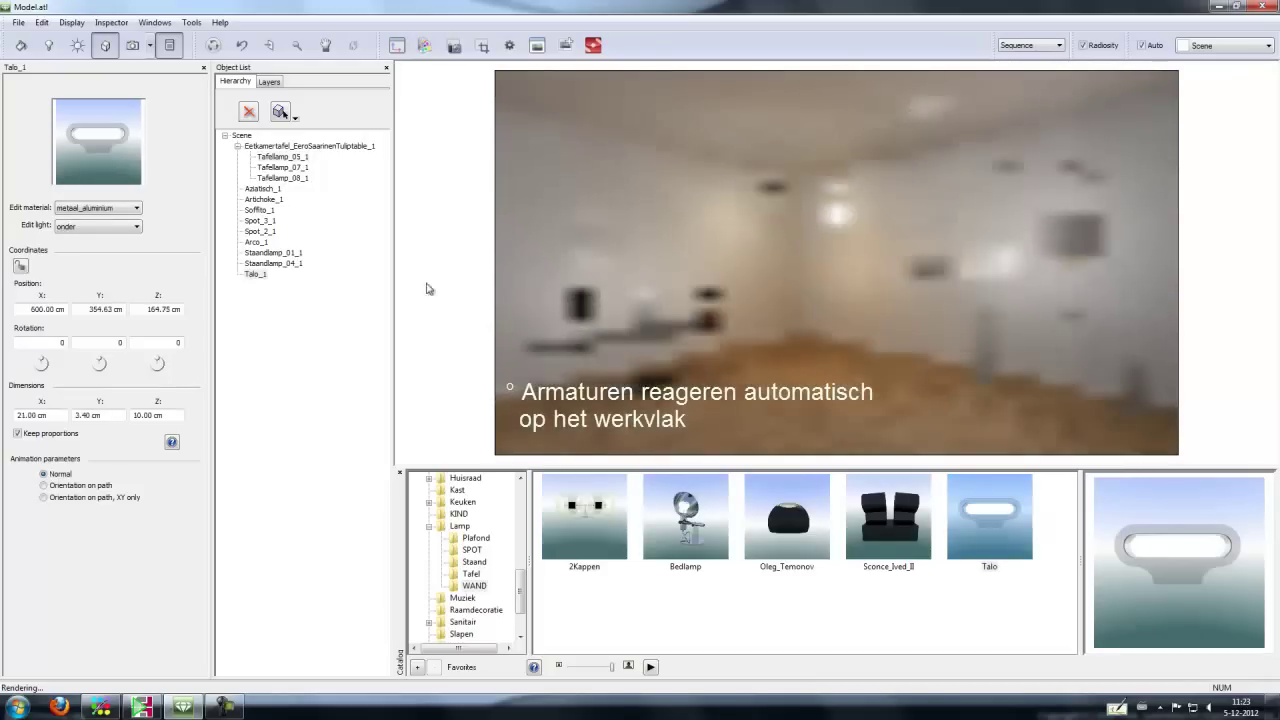
{"action": "left_click_drag", "start_coordinate": [147, 310], "coordinate": [161, 309]}
Step: Mount a Sconce_Ived_II wall lamp next to the Talo lamp at about Y 290.83 cm, with its height set to 170 cm
{"action": "left_click", "coordinate": [897, 548]}
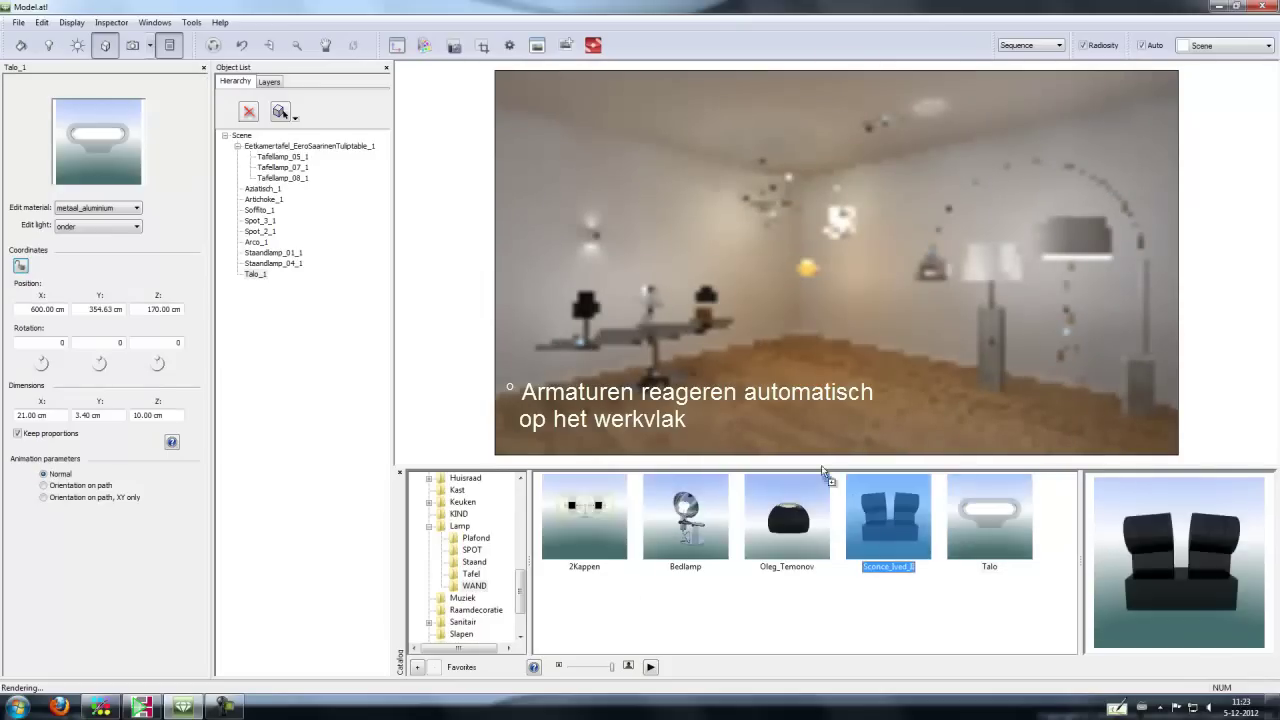
{"action": "left_click", "coordinate": [638, 236]}
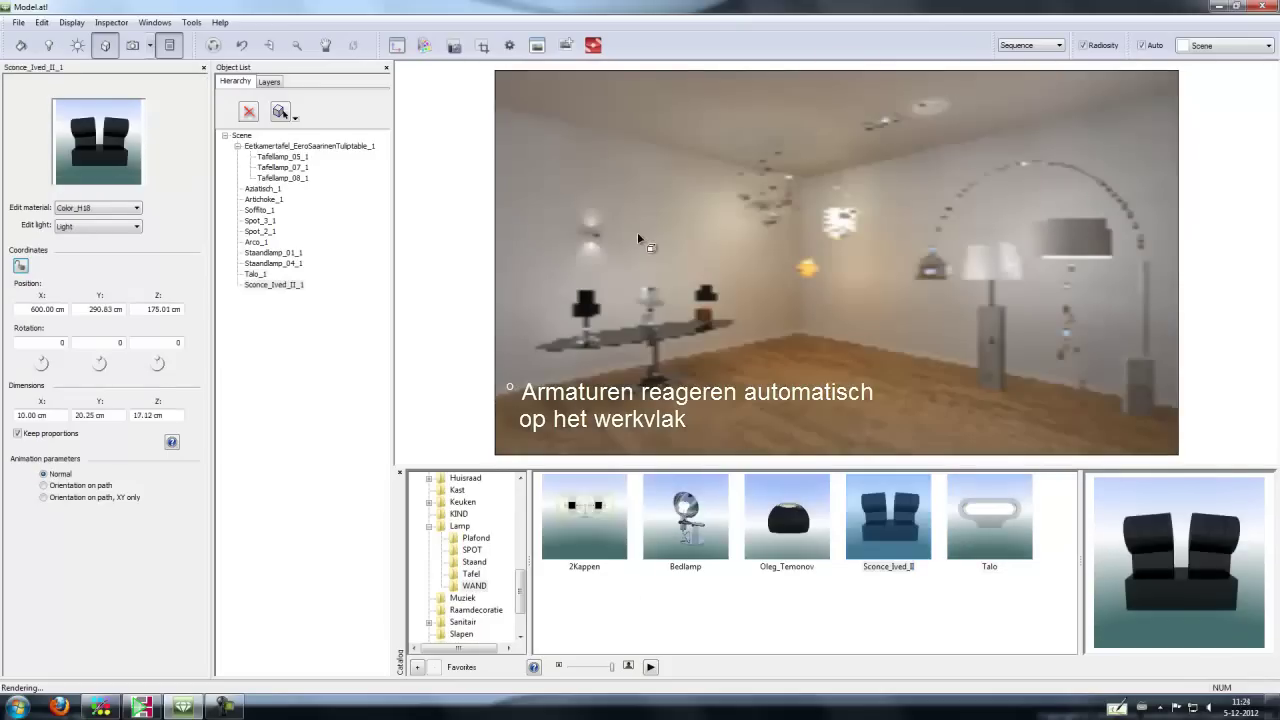
{"action": "double_click", "coordinate": [163, 309]}
{"action": "type", "text": "1"}
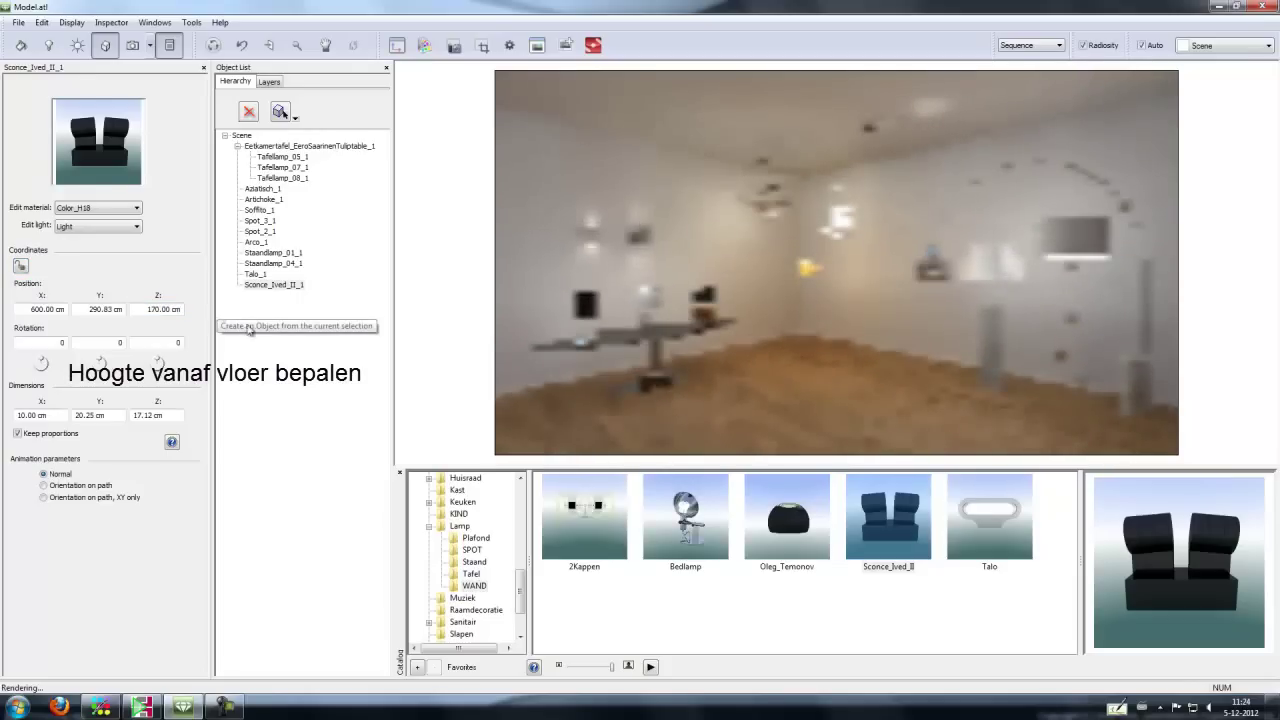
Step: Mount an Oleg_Temonov wall lamp at about Y 233.25 cm, set its height to 170 cm and rotate it 188° about the Z axis
{"action": "left_click", "coordinate": [786, 517]}
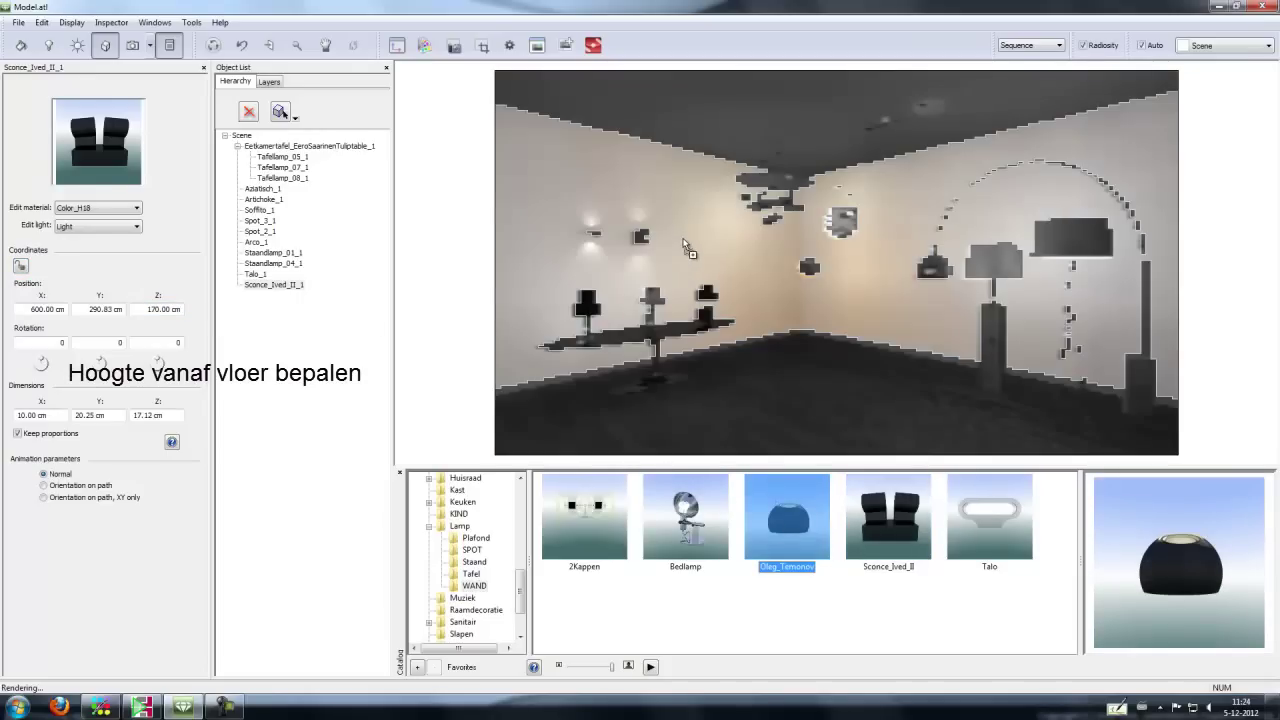
{"action": "left_click", "coordinate": [681, 237]}
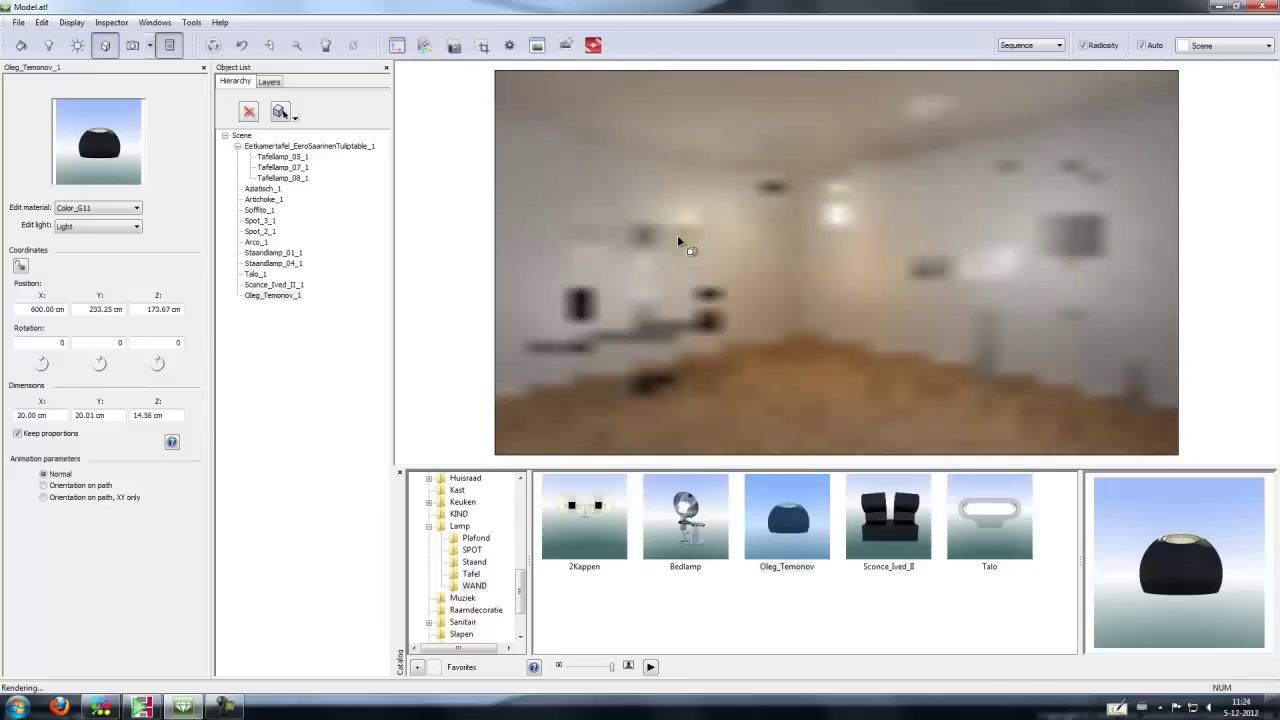
{"action": "left_click_drag", "start_coordinate": [147, 309], "coordinate": [202, 309]}
{"action": "type", "text": "170"}
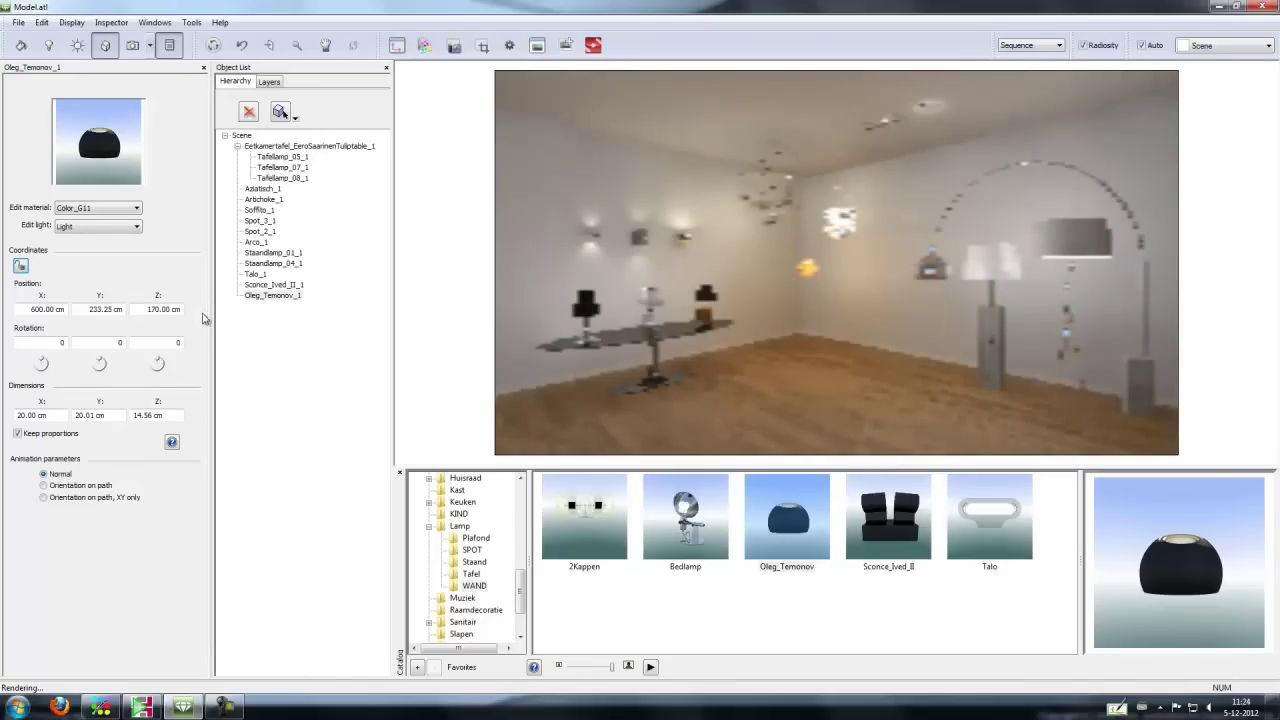
{"action": "left_click_drag", "start_coordinate": [160, 364], "coordinate": [157, 389]}
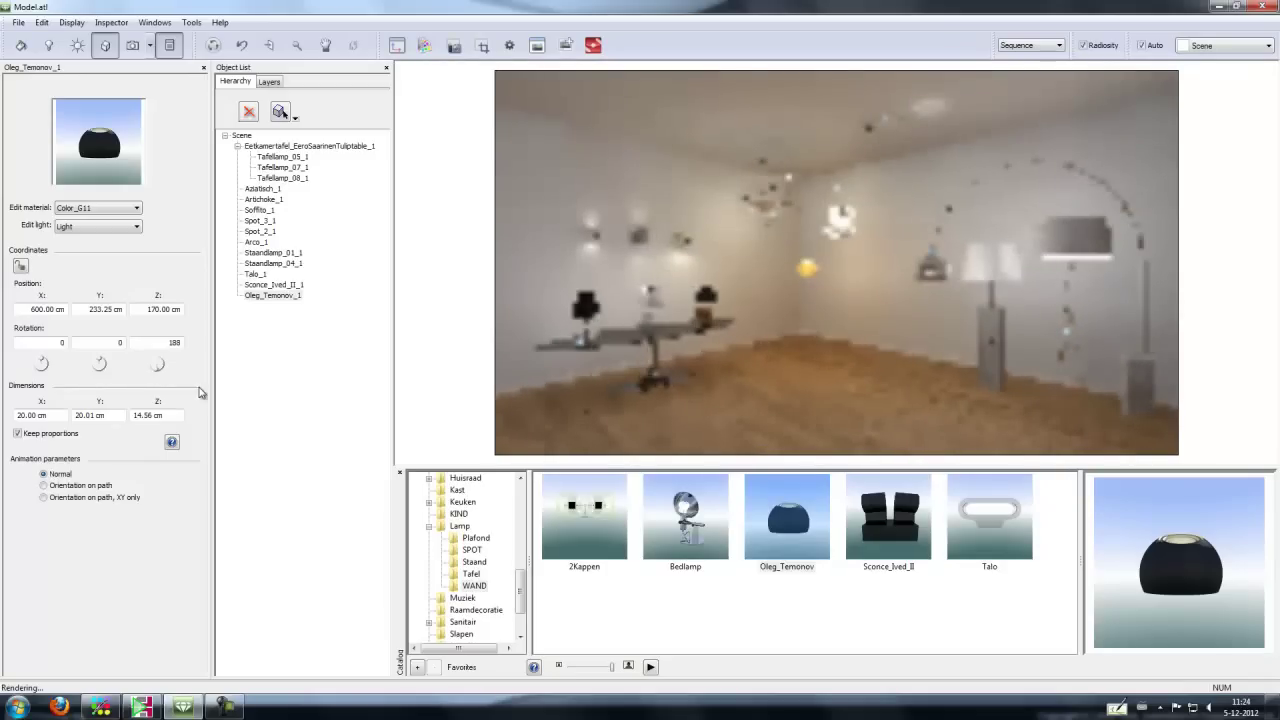